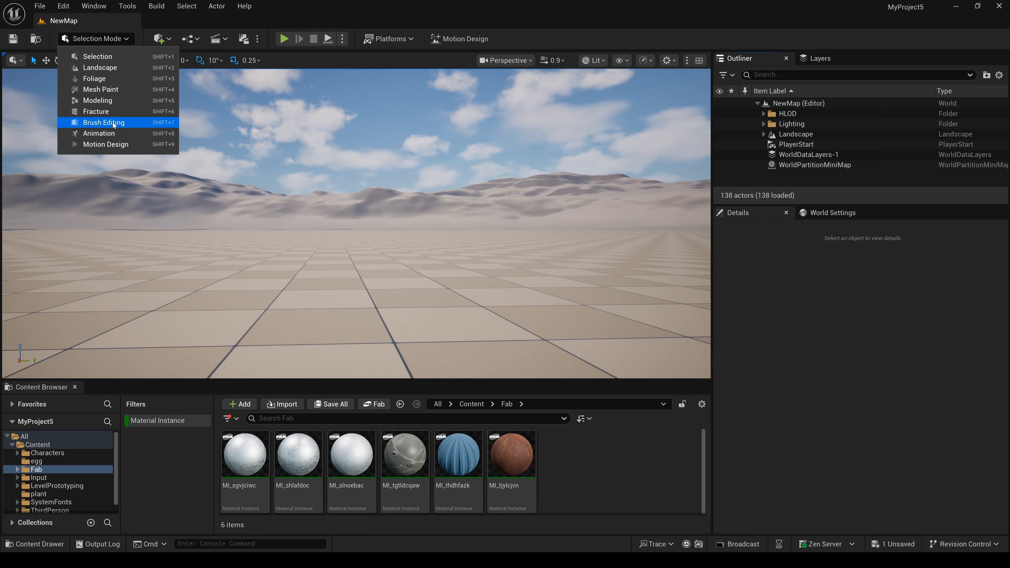
Step: Place a Text Actor on the floor near the middle of the level in Motion Design mode and return to Selection mode
{"action": "left_click", "coordinate": [107, 144]}
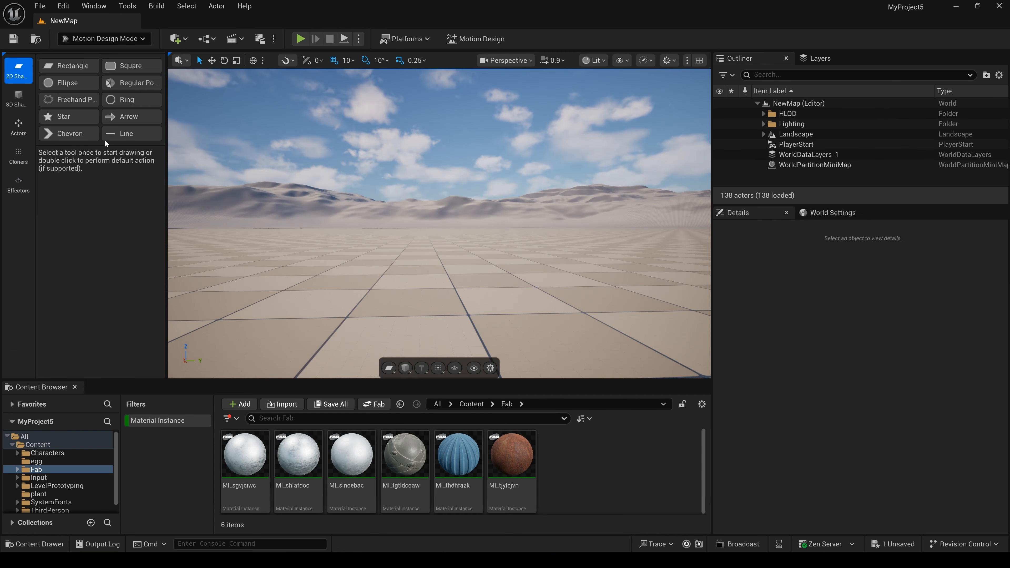
{"action": "left_click", "coordinate": [19, 127]}
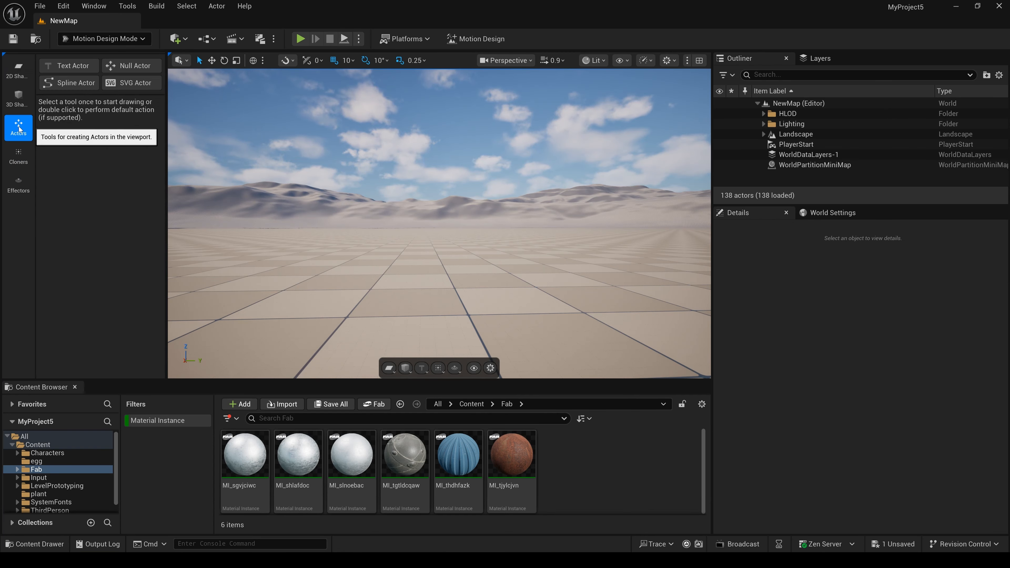
{"action": "double_click", "coordinate": [69, 68]}
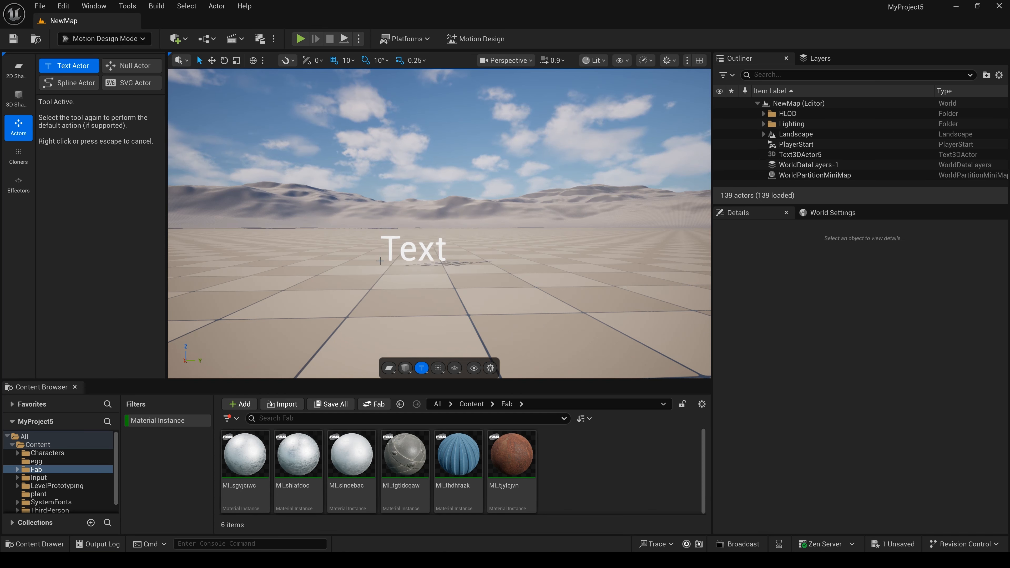
{"action": "left_click", "coordinate": [413, 254]}
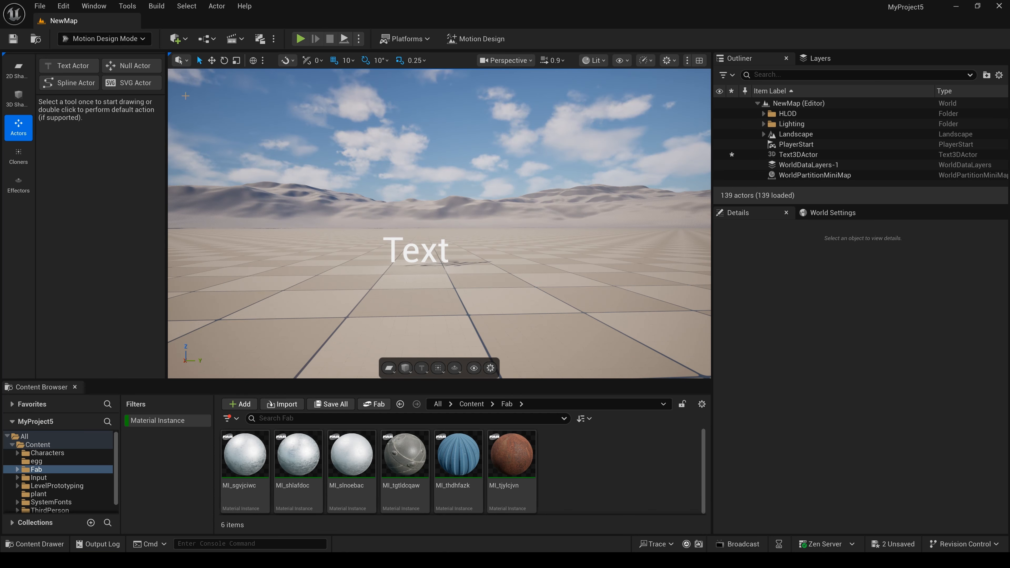
{"action": "left_click", "coordinate": [138, 39]}
{"action": "left_click", "coordinate": [121, 55]}
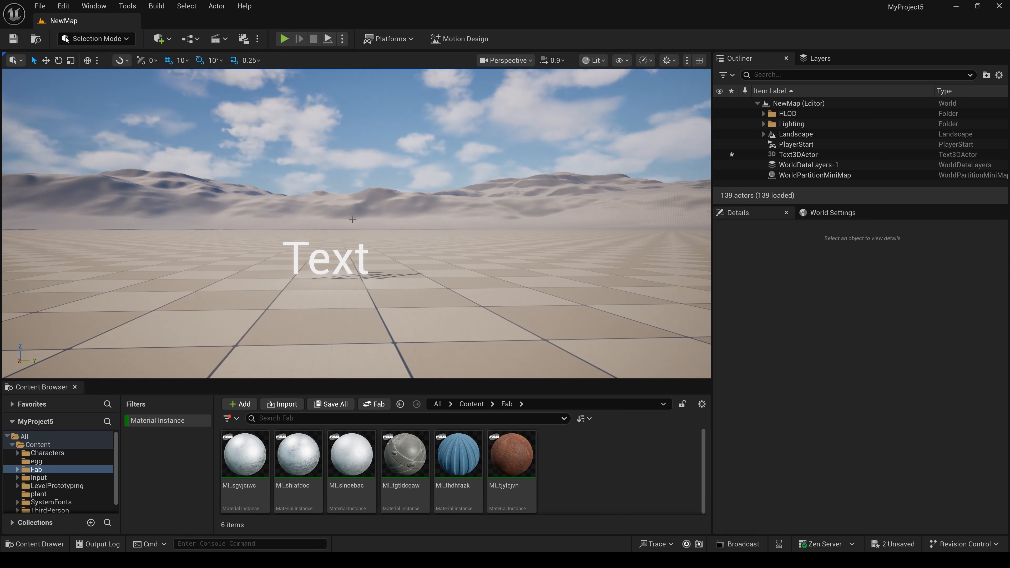
Step: Change the wording of the new 3D text actor to "unreal engine"
{"action": "left_click", "coordinate": [799, 155]}
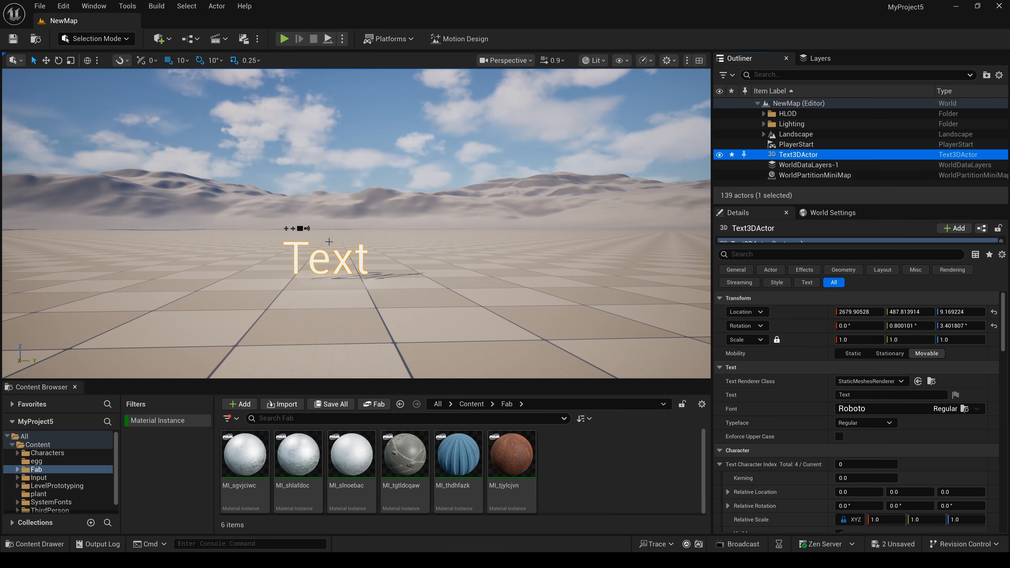
{"action": "left_click", "coordinate": [343, 259]}
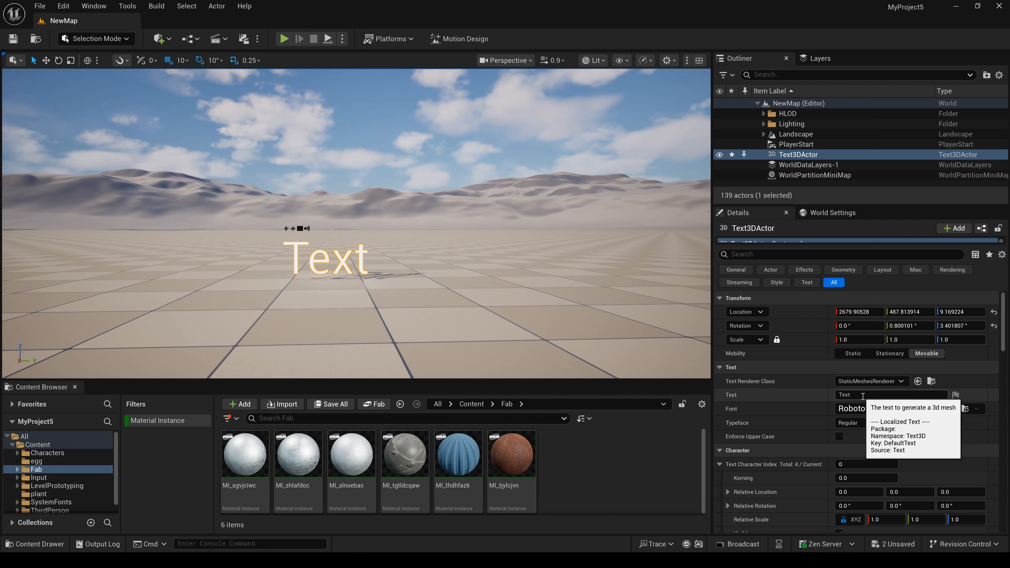
{"action": "left_click", "coordinate": [863, 396]}
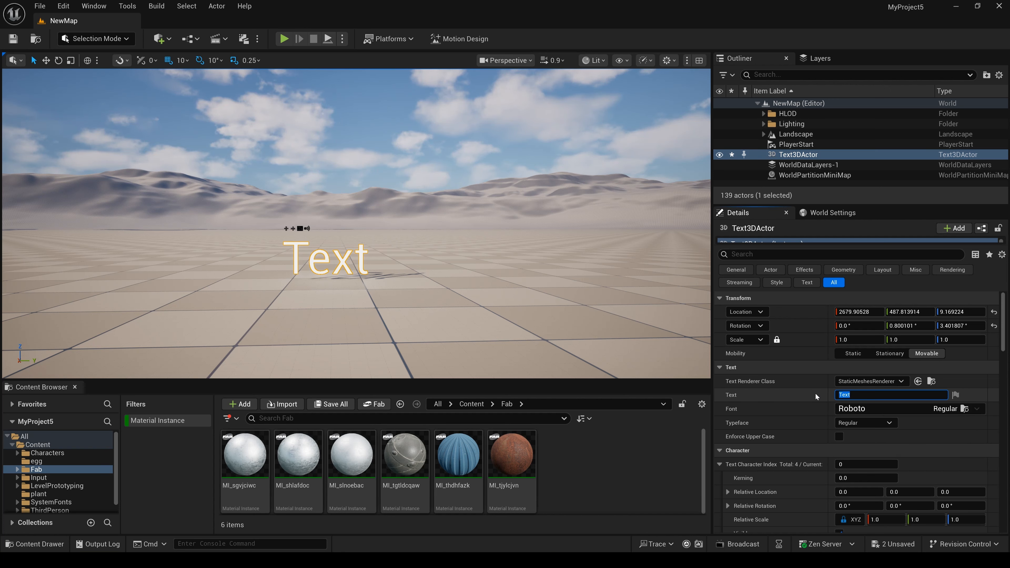
{"action": "type", "text": "unreal"}
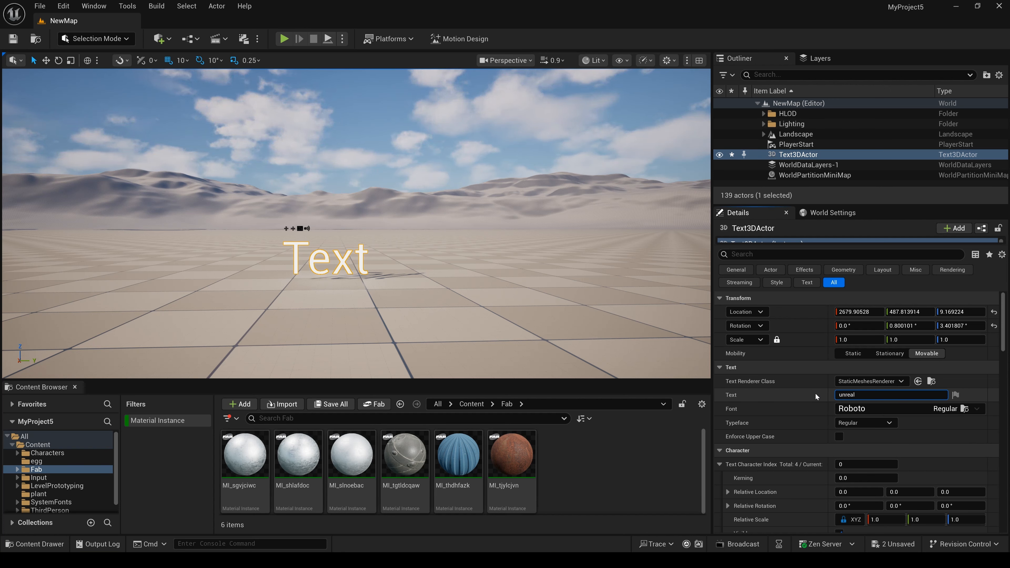
{"action": "type", "text": " engine"}
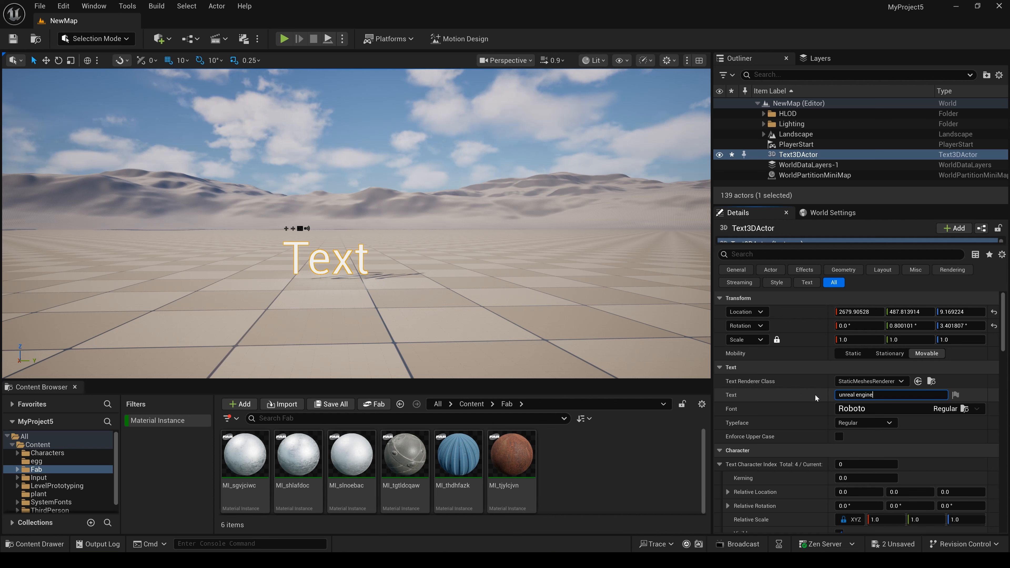
{"action": "left_click", "coordinate": [914, 423]}
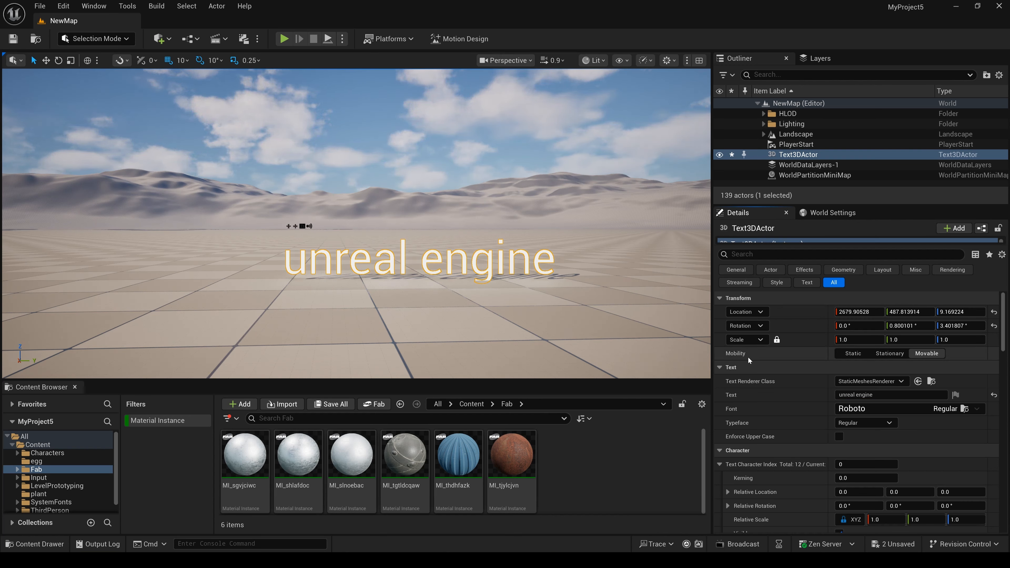
Step: Format the 3D text in the Arial font with the Bold typeface and enforce upper case
{"action": "left_click", "coordinate": [888, 424]}
{"action": "left_click", "coordinate": [883, 410]}
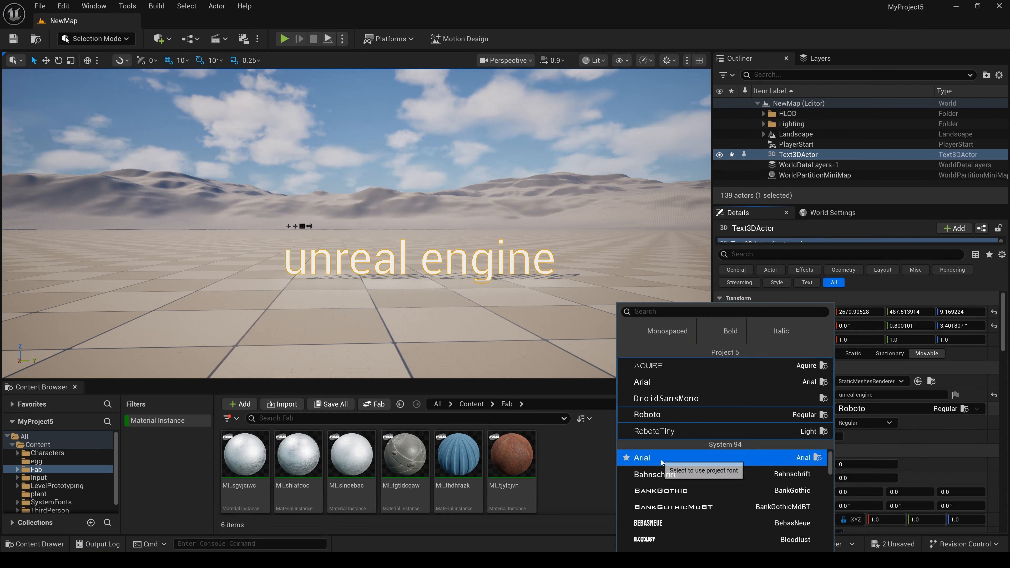
{"action": "left_click", "coordinate": [660, 460]}
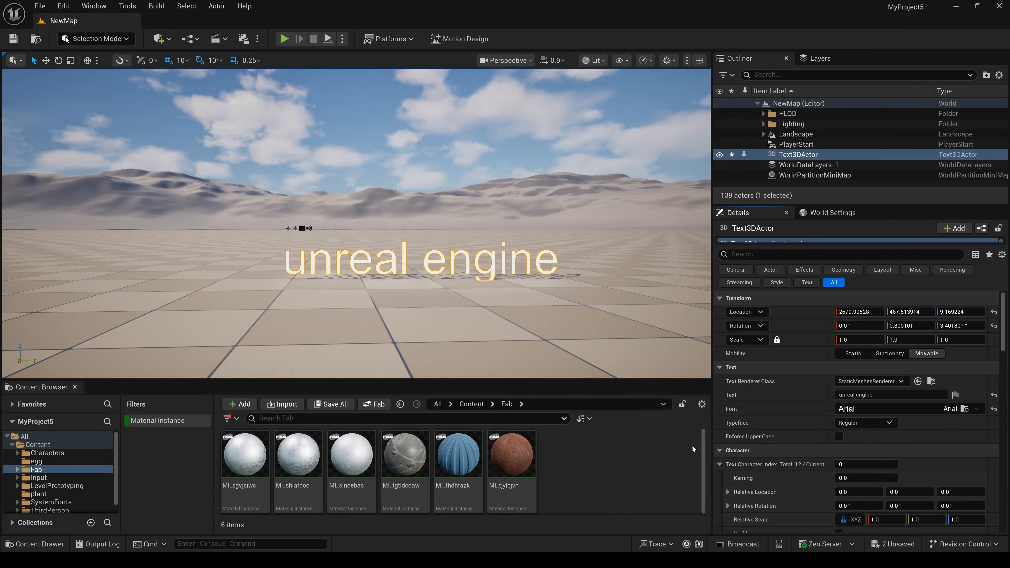
{"action": "left_click", "coordinate": [852, 424]}
{"action": "left_click", "coordinate": [846, 452]}
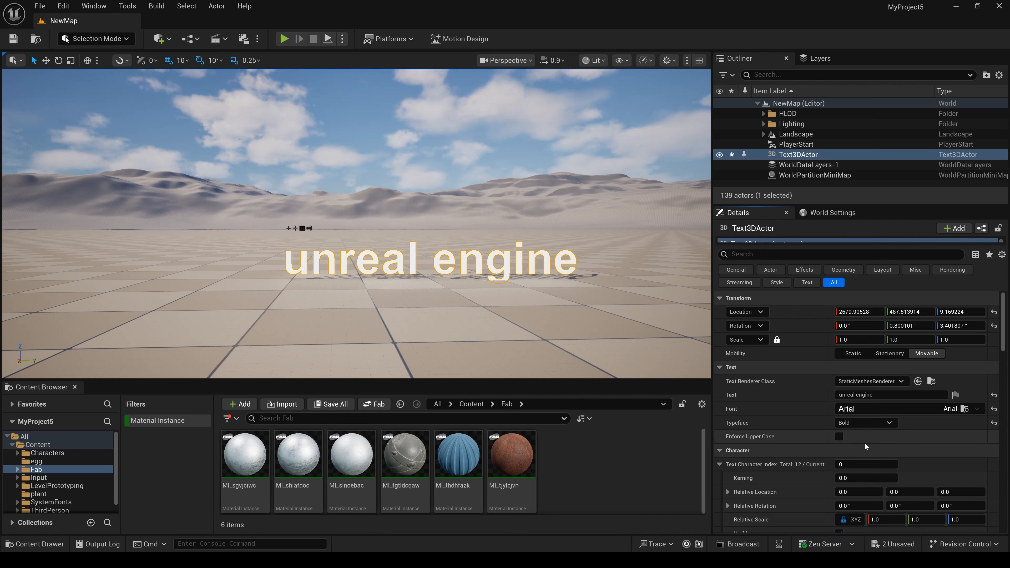
{"action": "left_click", "coordinate": [839, 437]}
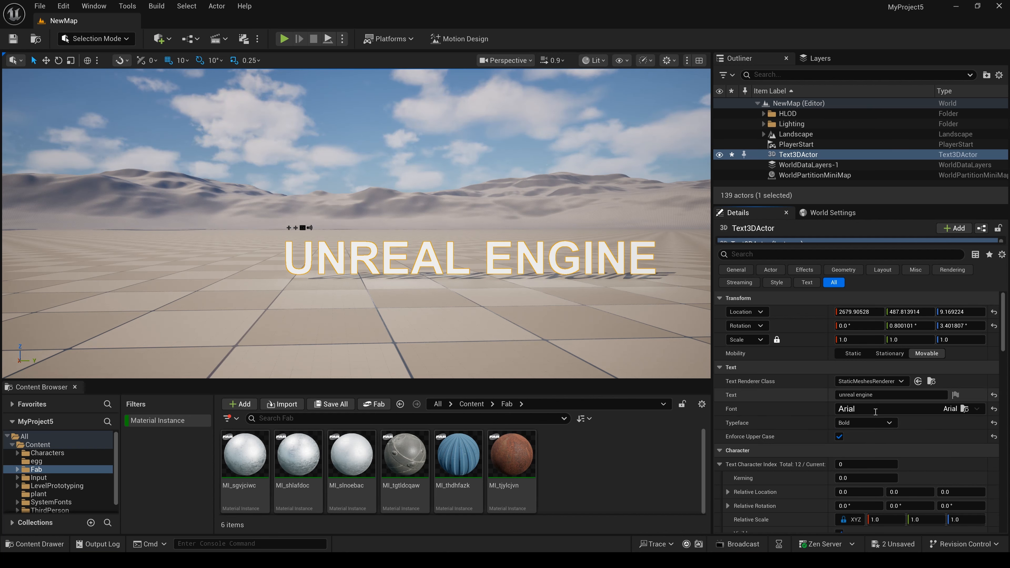
Step: Set both the horizontal and the vertical alignment of the 3D text to center
{"action": "scroll", "coordinate": [798, 445], "scroll_direction": "down", "scroll_amount": 5}
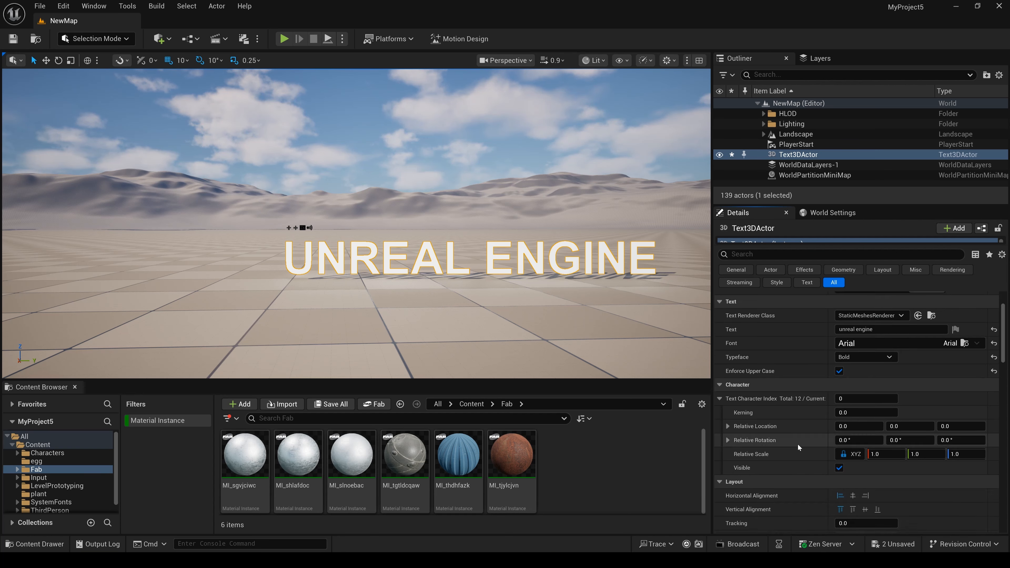
{"action": "scroll", "coordinate": [798, 444], "scroll_direction": "down", "scroll_amount": 2}
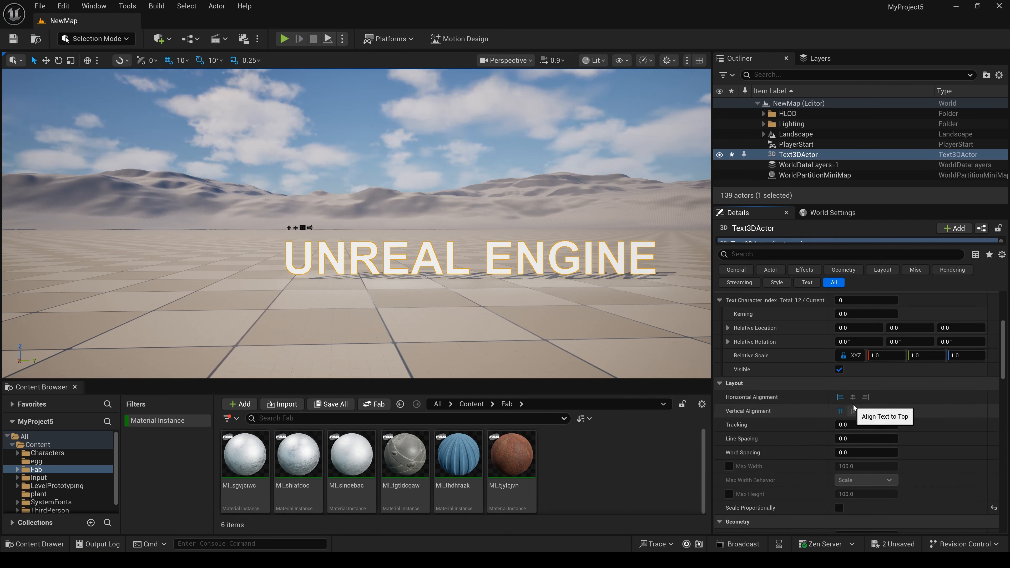
{"action": "left_click", "coordinate": [853, 397]}
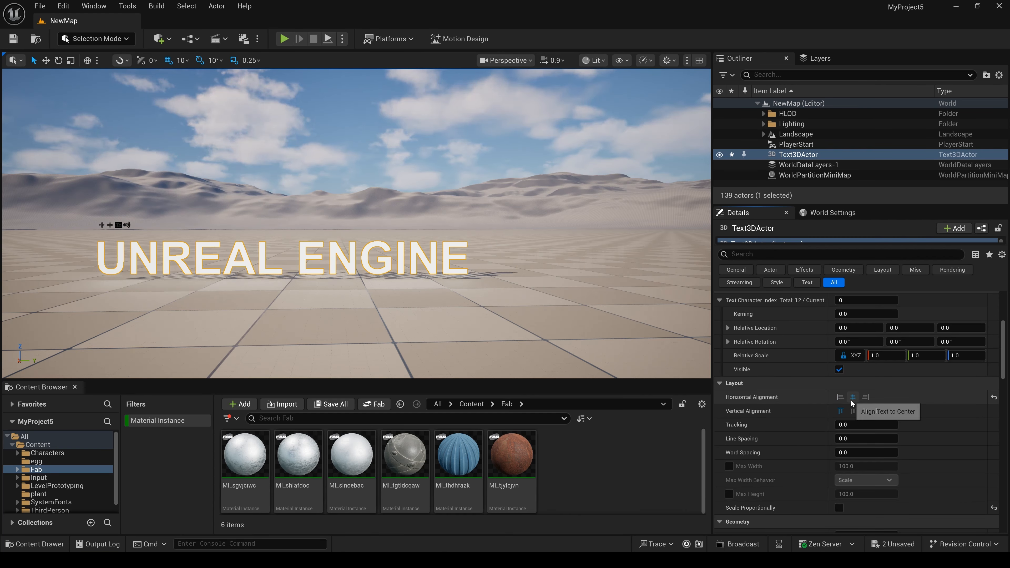
{"action": "left_click", "coordinate": [866, 411]}
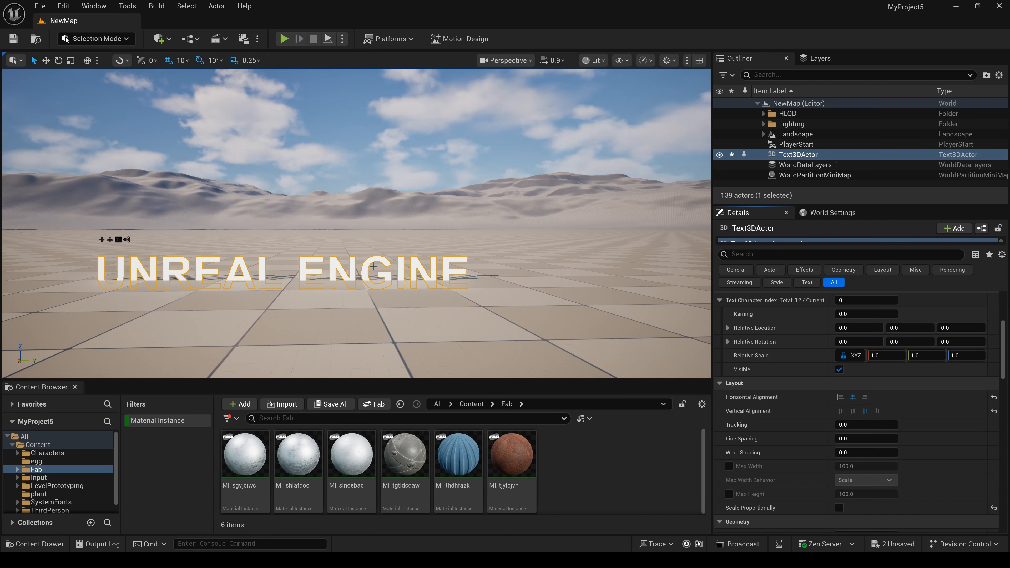
Step: Move the 3D text up out of the floor and sideways to the middle of the view
{"action": "mouse_move", "coordinate": [387, 295]}
{"action": "right_mouse_down"}
{"action": "mouse_move", "coordinate": [314, 308]}
{"action": "mouse_move", "coordinate": [388, 304]}
{"action": "right_mouse_up"}
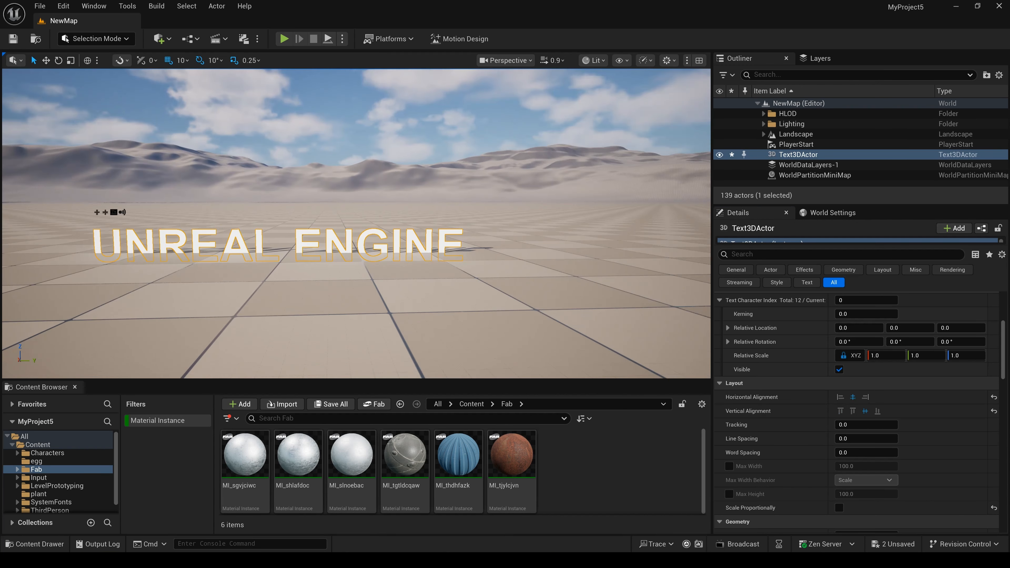
{"action": "left_click", "coordinate": [809, 146]}
{"action": "left_click", "coordinate": [808, 155]}
{"action": "key", "text": "w"}
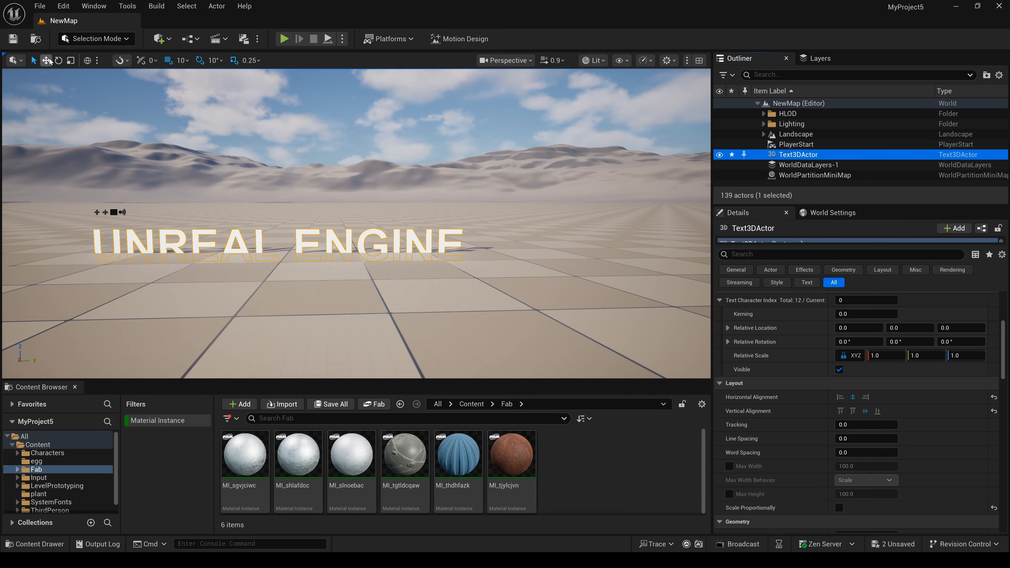
{"action": "left_click_drag", "start_coordinate": [277, 223], "coordinate": [360, 233]}
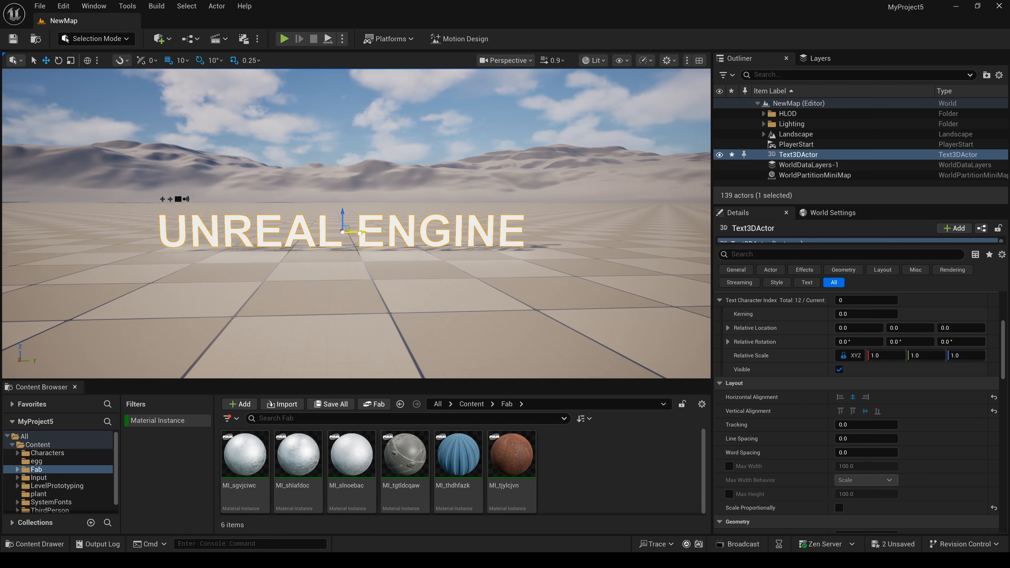
Step: Adjust the text layout to a tracking of about -0.15, line spacing of about -0.13 and word spacing of about 0.34
{"action": "scroll", "coordinate": [375, 240], "scroll_direction": "up", "scroll_amount": 3}
{"action": "scroll", "coordinate": [375, 240], "scroll_direction": "down", "scroll_amount": 1}
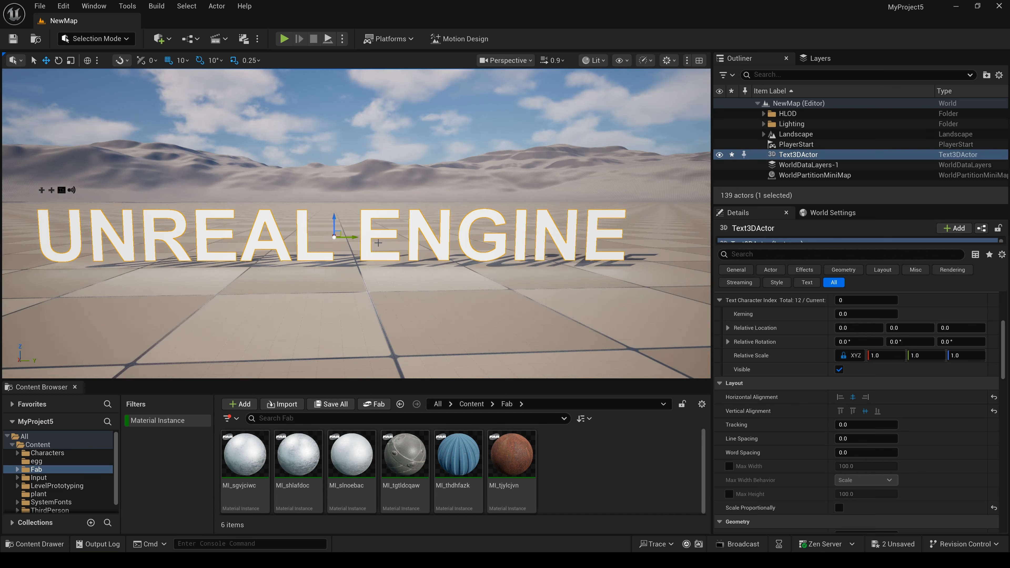
{"action": "scroll", "coordinate": [760, 388], "scroll_direction": "down", "scroll_amount": 1}
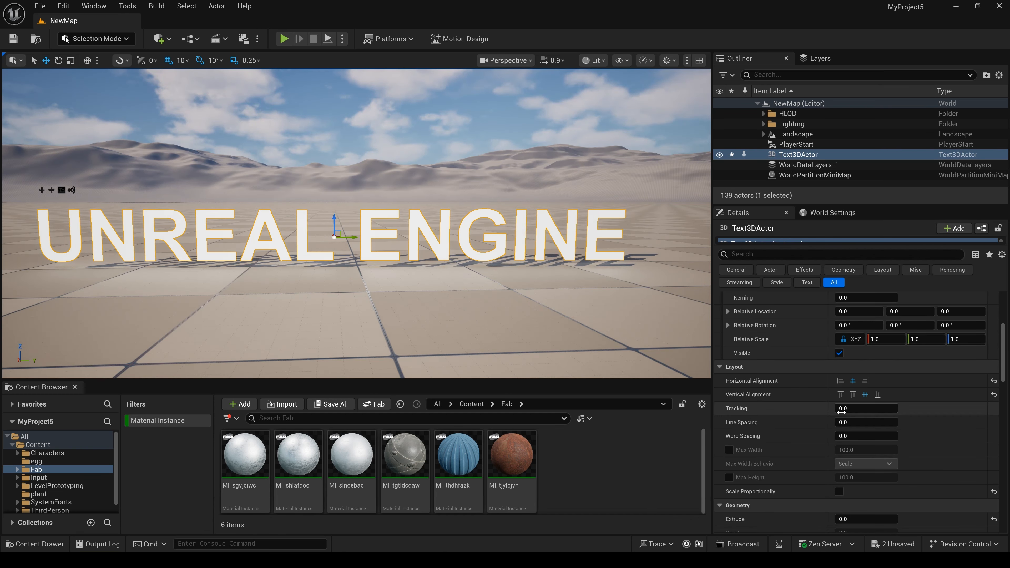
{"action": "left_click_drag", "start_coordinate": [842, 409], "coordinate": [873, 412]}
{"action": "scroll", "coordinate": [515, 275], "scroll_direction": "down", "scroll_amount": 3}
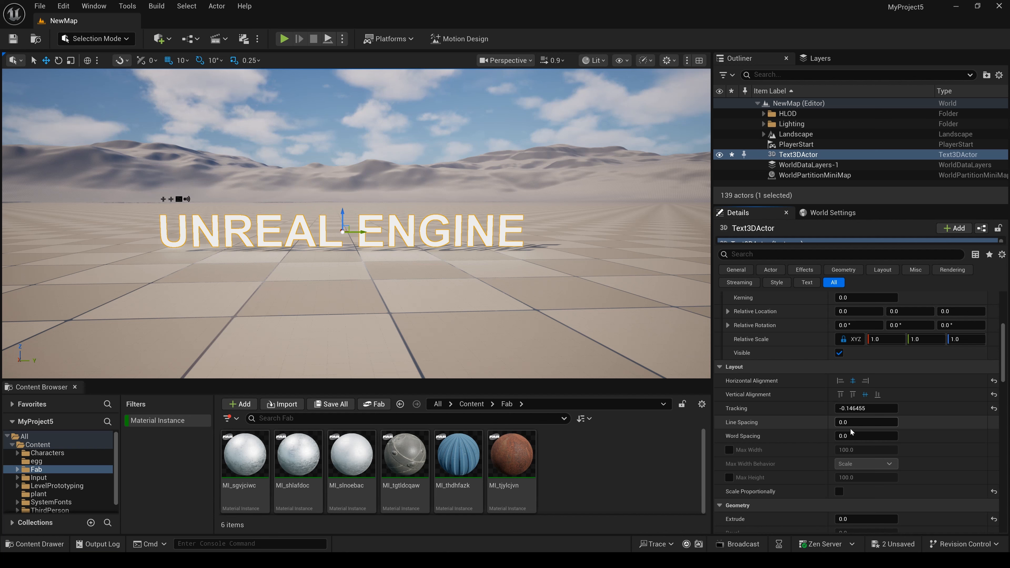
{"action": "left_click_drag", "start_coordinate": [859, 422], "coordinate": [979, 438]}
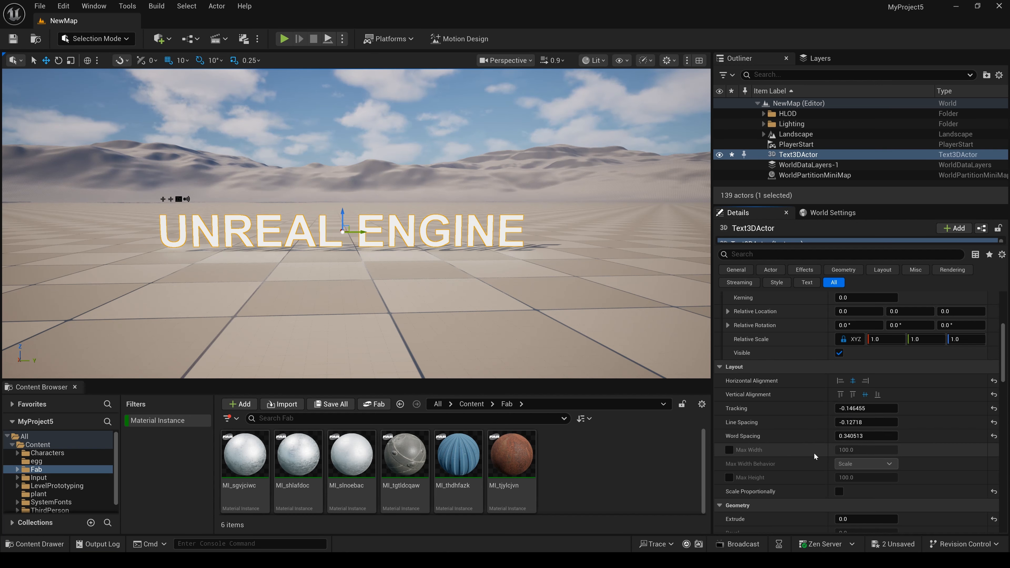
Step: Give the 3D text depth with an Extrude value of about 17.39
{"action": "scroll", "coordinate": [813, 452], "scroll_direction": "down", "scroll_amount": 3}
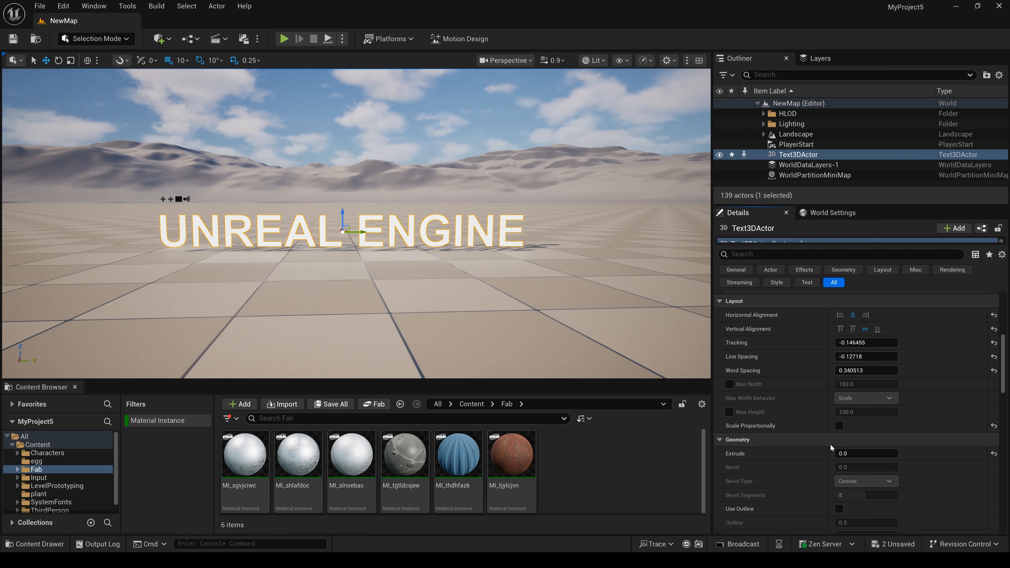
{"action": "scroll", "coordinate": [831, 444], "scroll_direction": "down", "scroll_amount": 2}
{"action": "left_click_drag", "start_coordinate": [848, 406], "coordinate": [886, 406]}
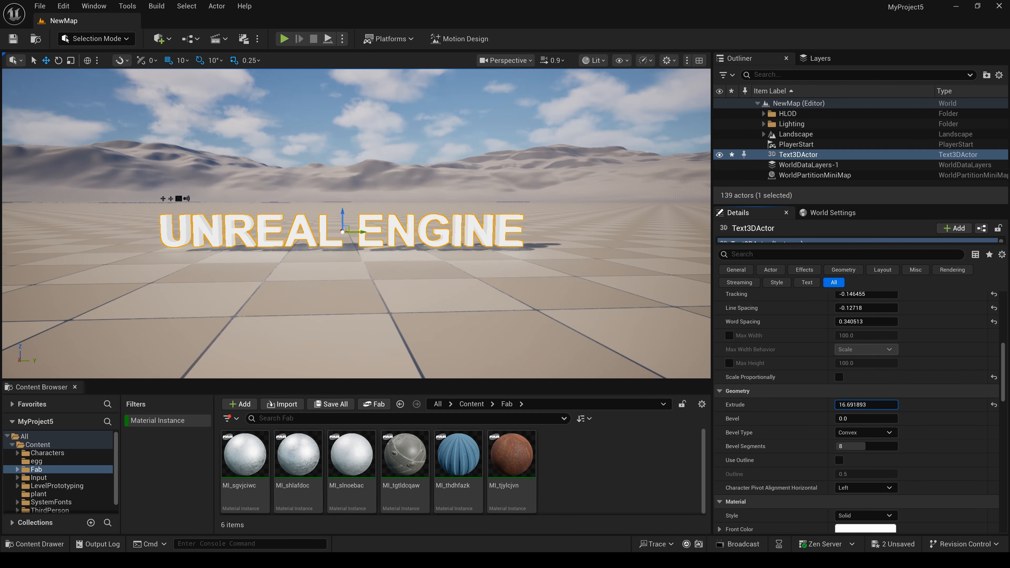
{"action": "key", "text": "w"}
{"action": "right_click_drag", "start_coordinate": [355, 232], "coordinate": [416, 263]}
{"action": "middle_click_drag", "start_coordinate": [402, 314], "coordinate": [370, 300]}
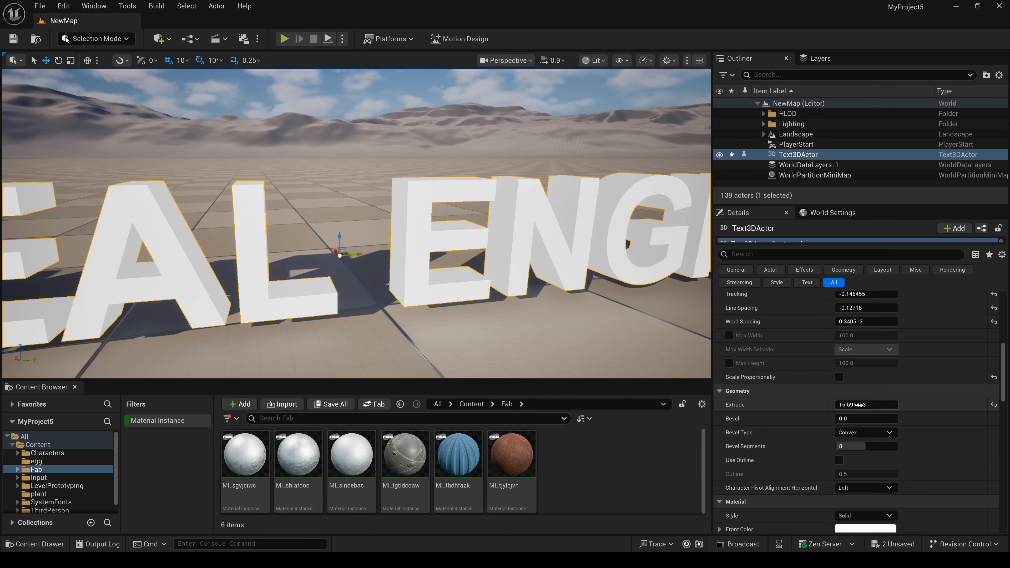
{"action": "mouse_move", "coordinate": [853, 405]}
{"action": "left_mouse_down"}
{"action": "mouse_move", "coordinate": [824, 405]}
{"action": "mouse_move", "coordinate": [856, 405]}
{"action": "left_mouse_up"}
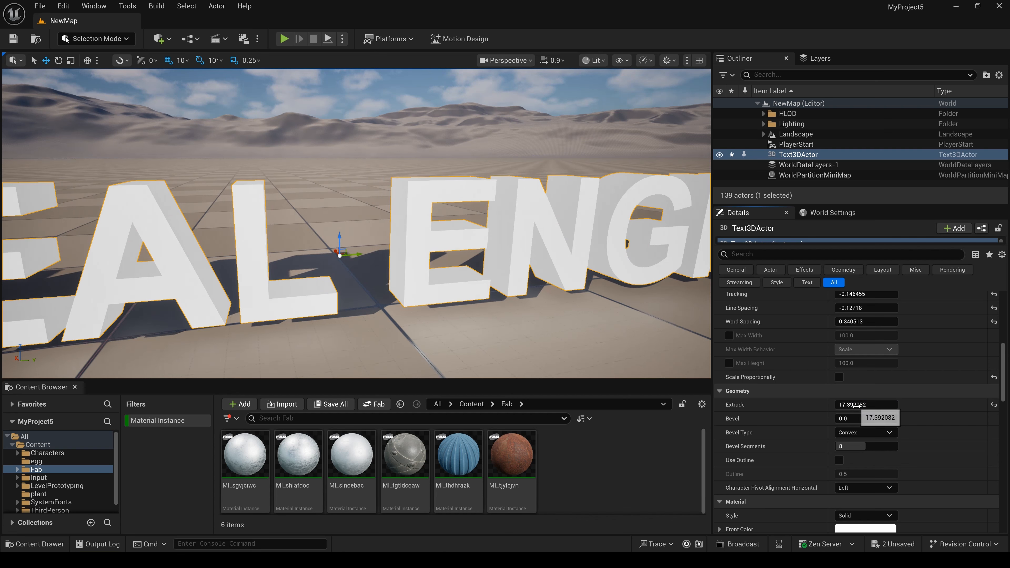
Step: Bevel the edges of the letters by about 1.05, keeping the Convex bevel type
{"action": "scroll", "coordinate": [461, 318], "scroll_direction": "down", "scroll_amount": 4}
{"action": "scroll", "coordinate": [461, 318], "scroll_direction": "up", "scroll_amount": 4}
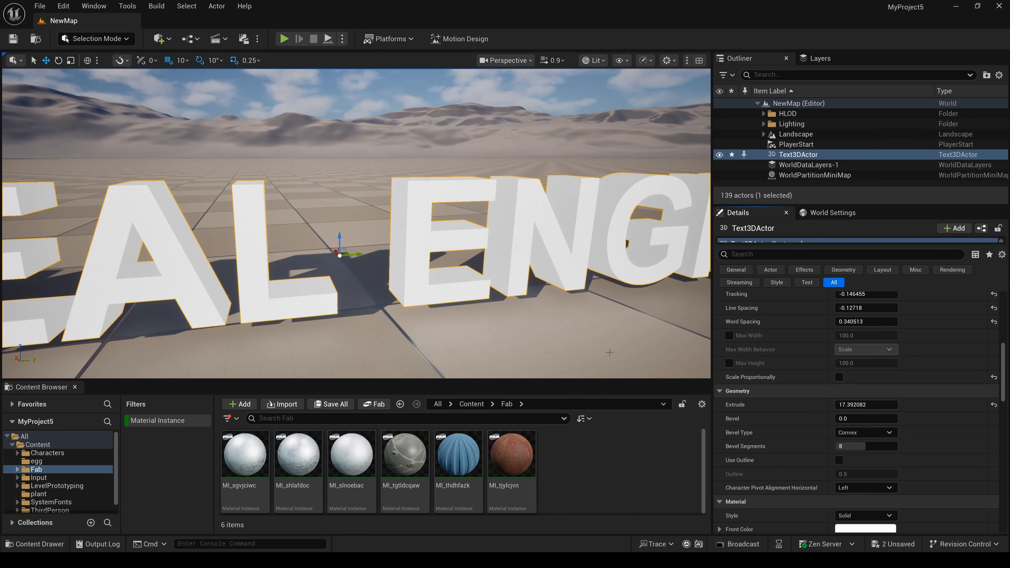
{"action": "left_click_drag", "start_coordinate": [845, 418], "coordinate": [866, 419]}
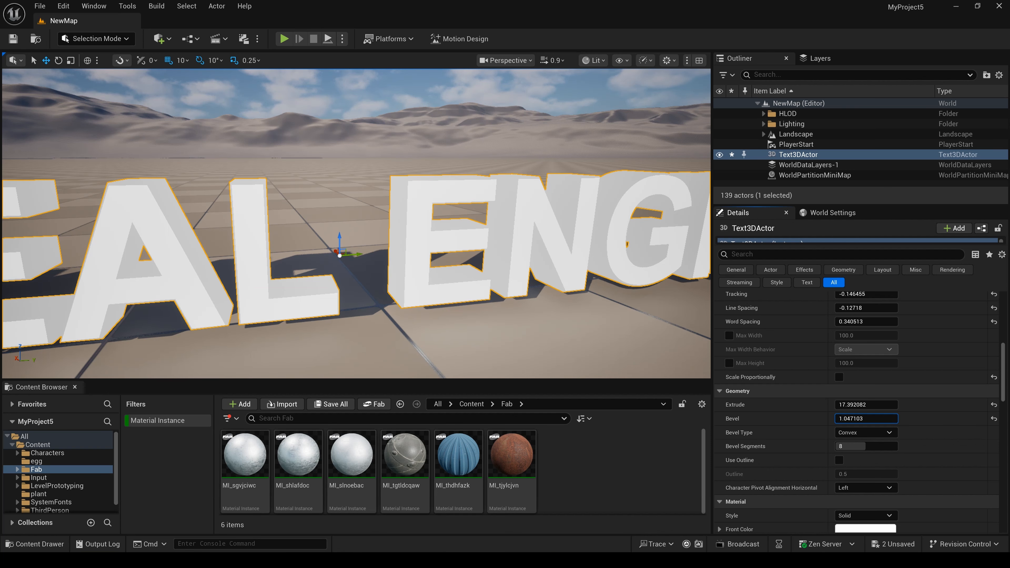
Step: Turn on Use Outline for the 3D text's geometry
{"action": "scroll", "coordinate": [595, 341], "scroll_direction": "down", "scroll_amount": 5}
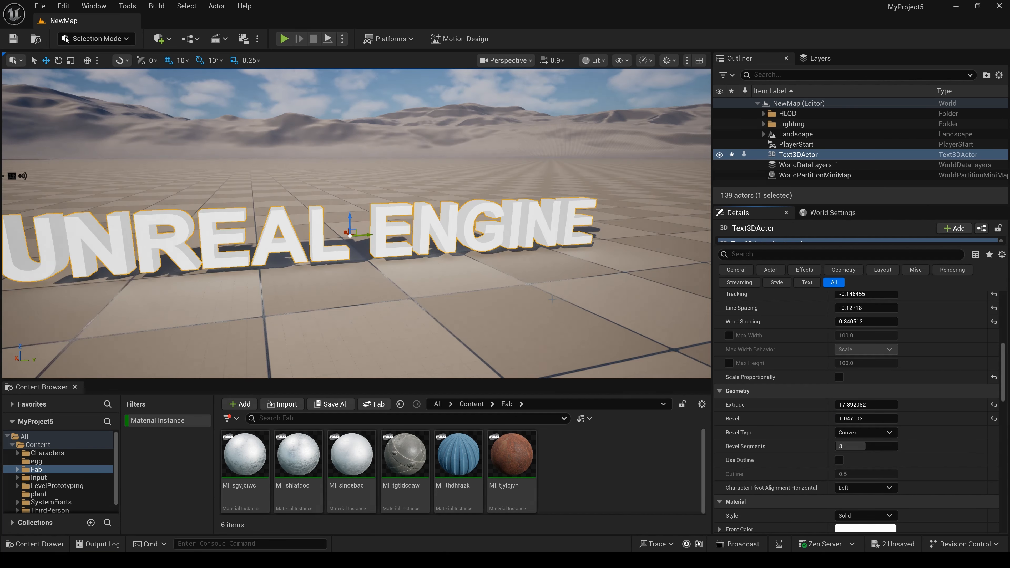
{"action": "right_click_drag", "start_coordinate": [508, 292], "coordinate": [484, 282]}
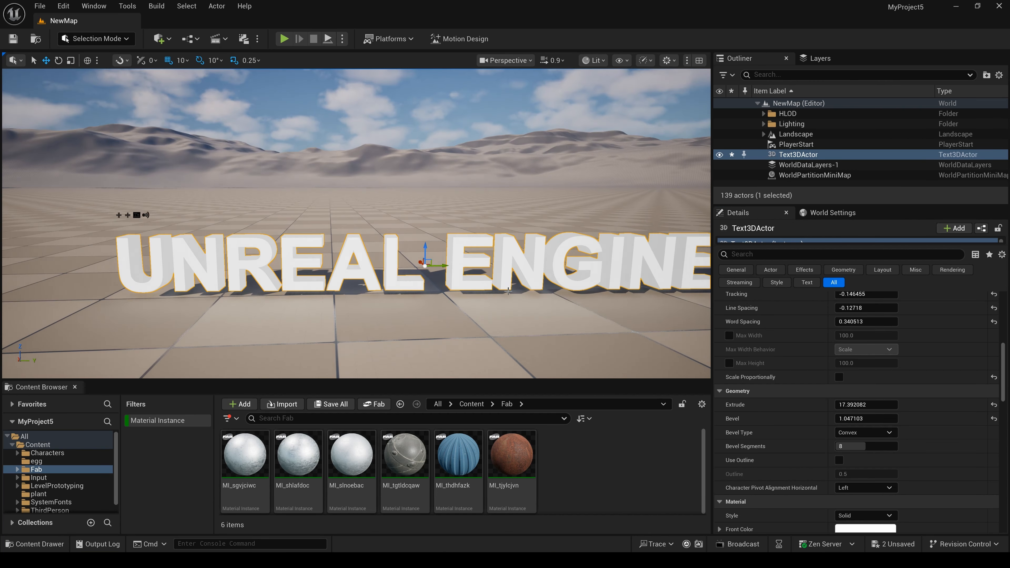
{"action": "left_click", "coordinate": [839, 461]}
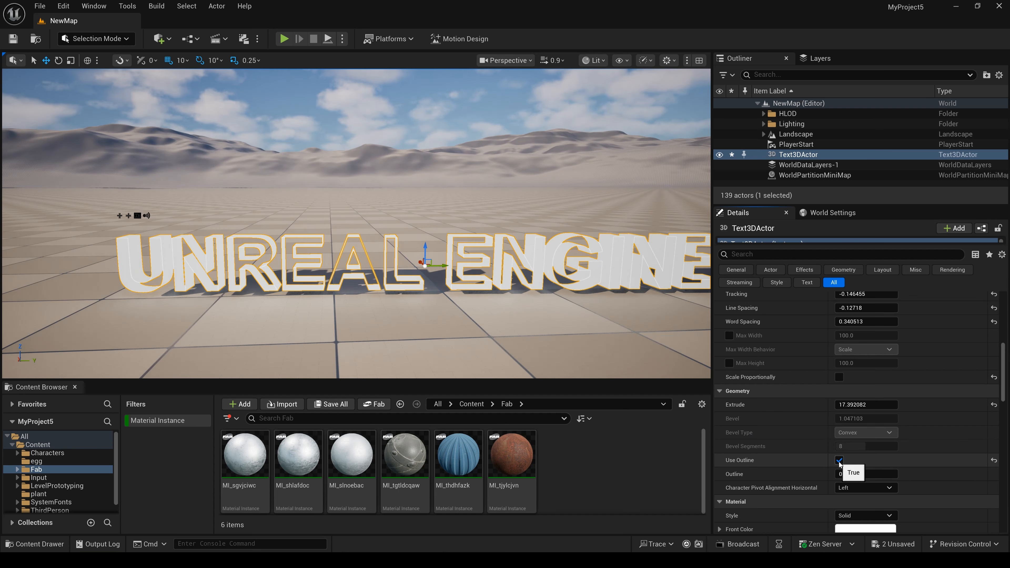
Step: Turn off Use Outline for the 3D text's geometry
{"action": "left_click", "coordinate": [838, 462]}
{"action": "middle_click_drag", "start_coordinate": [557, 320], "coordinate": [585, 348]}
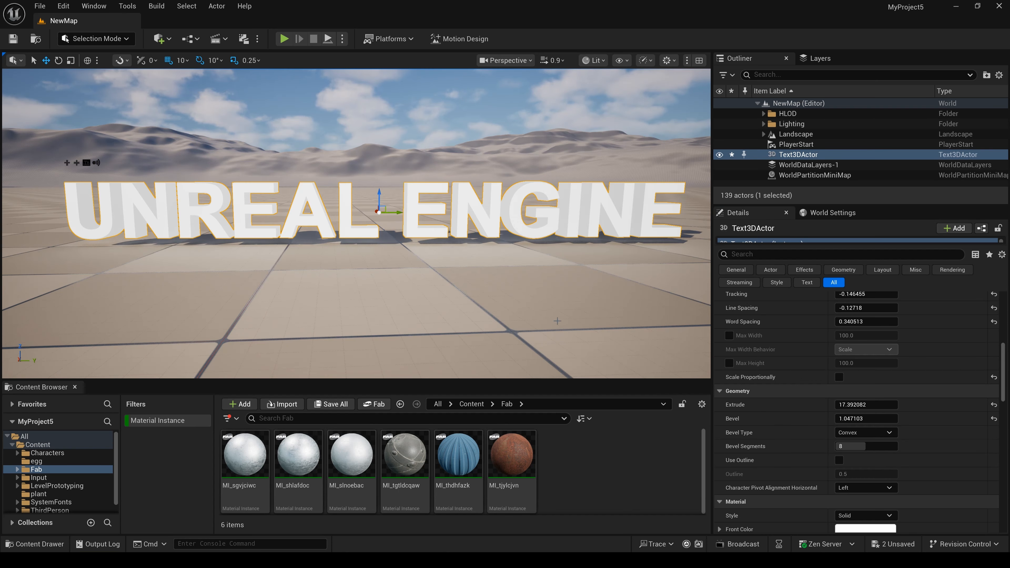
{"action": "right_click_drag", "start_coordinate": [558, 321], "coordinate": [554, 318]}
Step: Try the Gradient and Texture material styles on the 3D text, then return the style to Solid
{"action": "scroll", "coordinate": [816, 476], "scroll_direction": "down", "scroll_amount": 1}
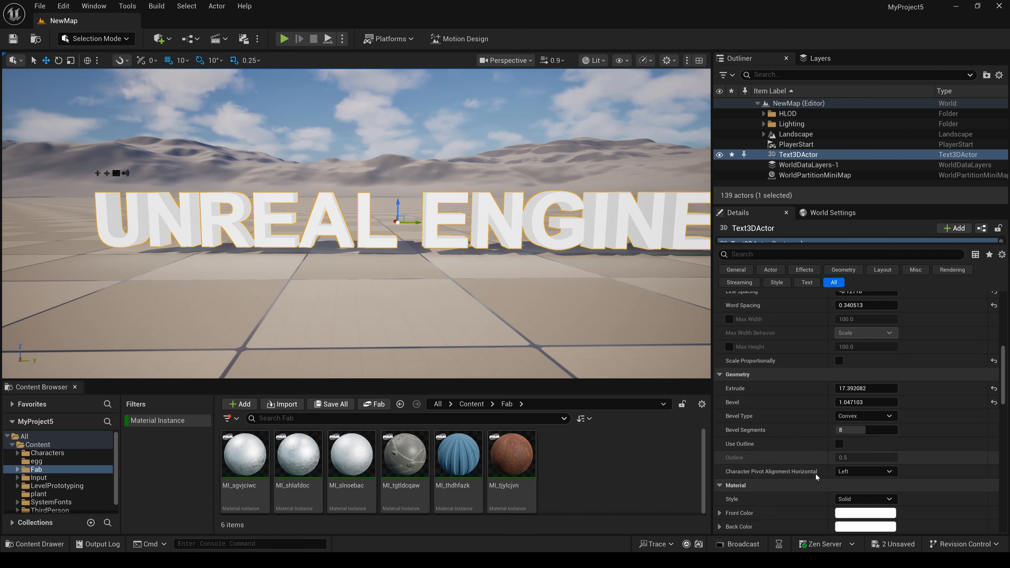
{"action": "scroll", "coordinate": [816, 474], "scroll_direction": "down", "scroll_amount": 5}
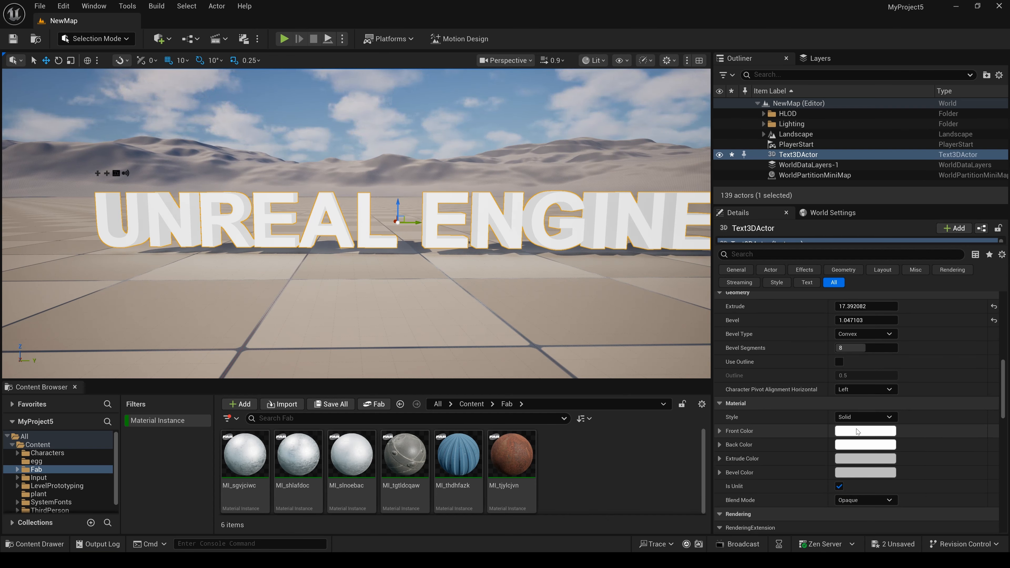
{"action": "left_click", "coordinate": [885, 418]}
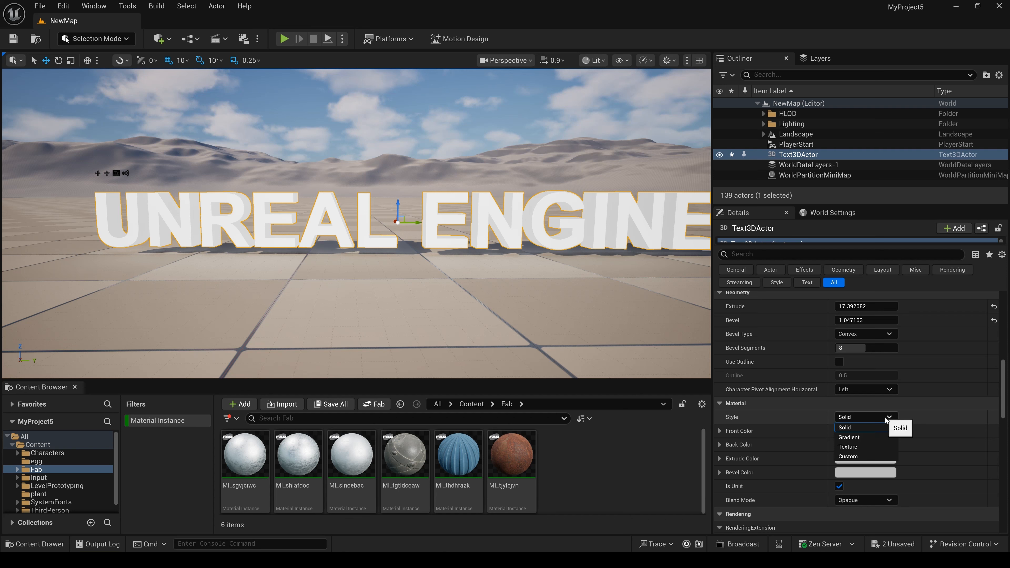
{"action": "left_click", "coordinate": [859, 439]}
{"action": "left_click", "coordinate": [862, 418]}
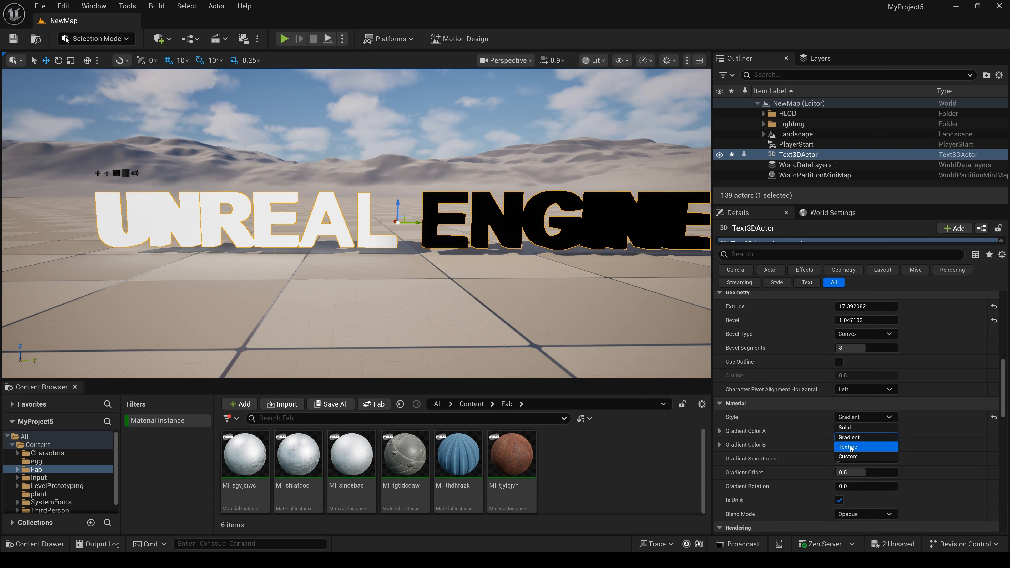
{"action": "left_click", "coordinate": [851, 447]}
{"action": "left_click", "coordinate": [875, 417]}
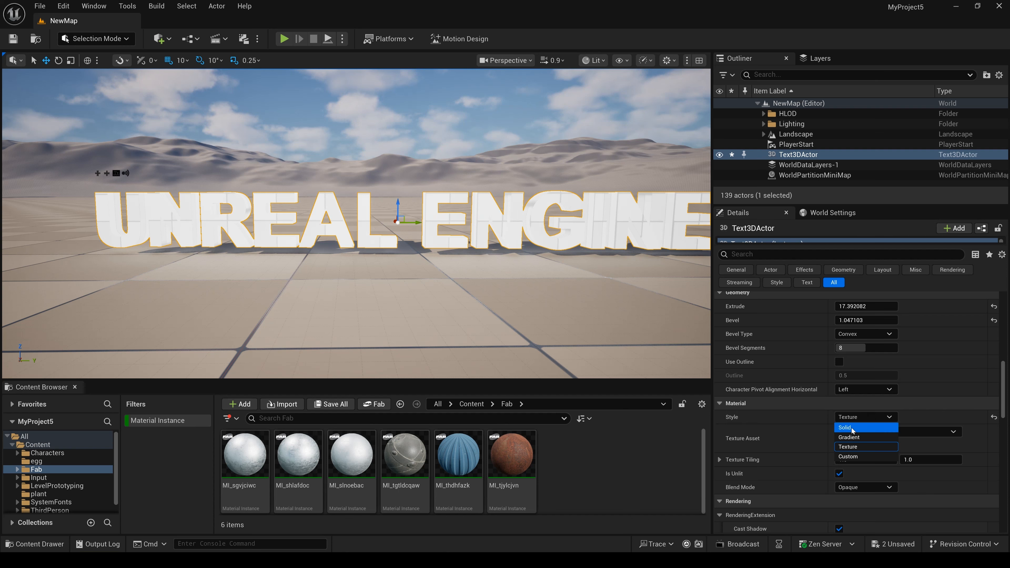
{"action": "left_click", "coordinate": [848, 428]}
Step: Set the text's Front Color to a pinkish red and its Back Color to an orange-yellow
{"action": "left_click", "coordinate": [866, 431]}
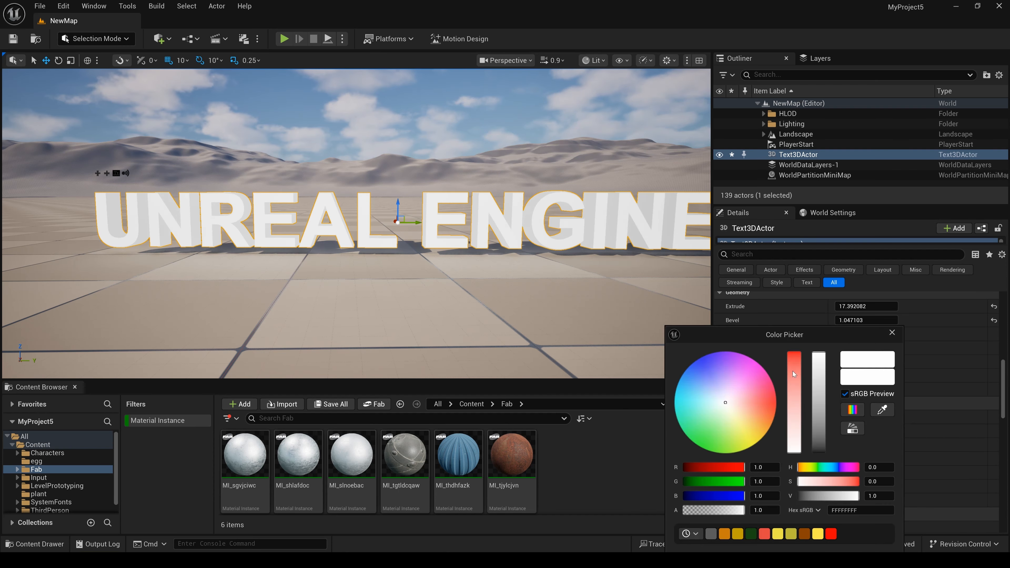
{"action": "left_click", "coordinate": [793, 370]}
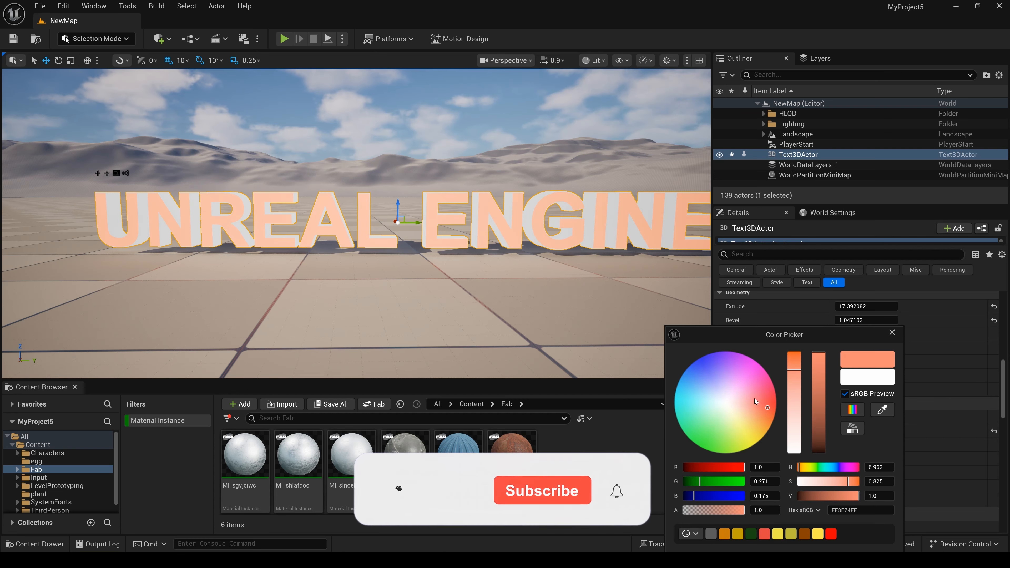
{"action": "left_click", "coordinate": [770, 399]}
{"action": "left_click", "coordinate": [893, 333]}
{"action": "left_click", "coordinate": [870, 445]}
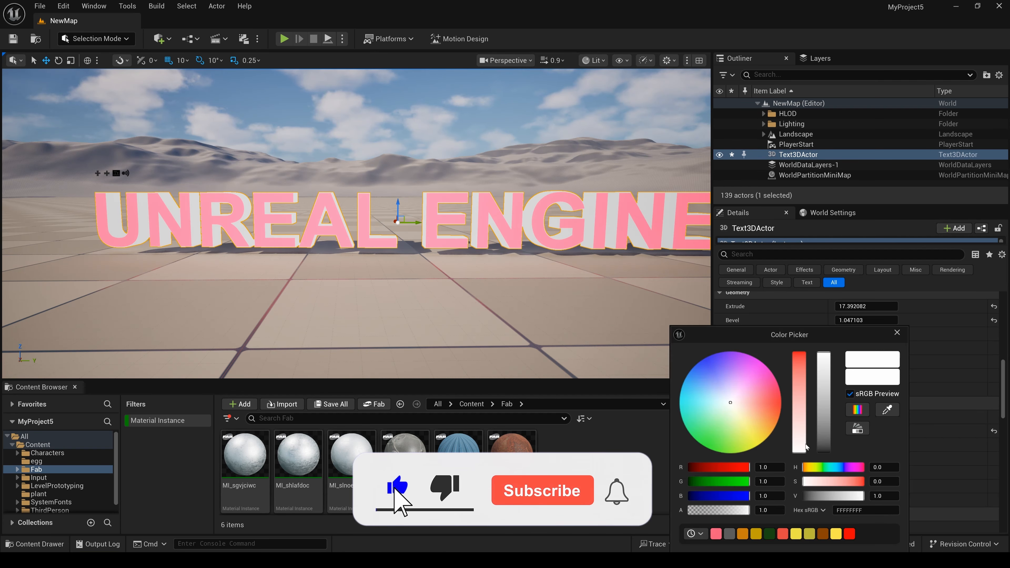
{"action": "left_click", "coordinate": [766, 423]}
{"action": "left_click", "coordinate": [795, 354]}
{"action": "left_click", "coordinate": [897, 333]}
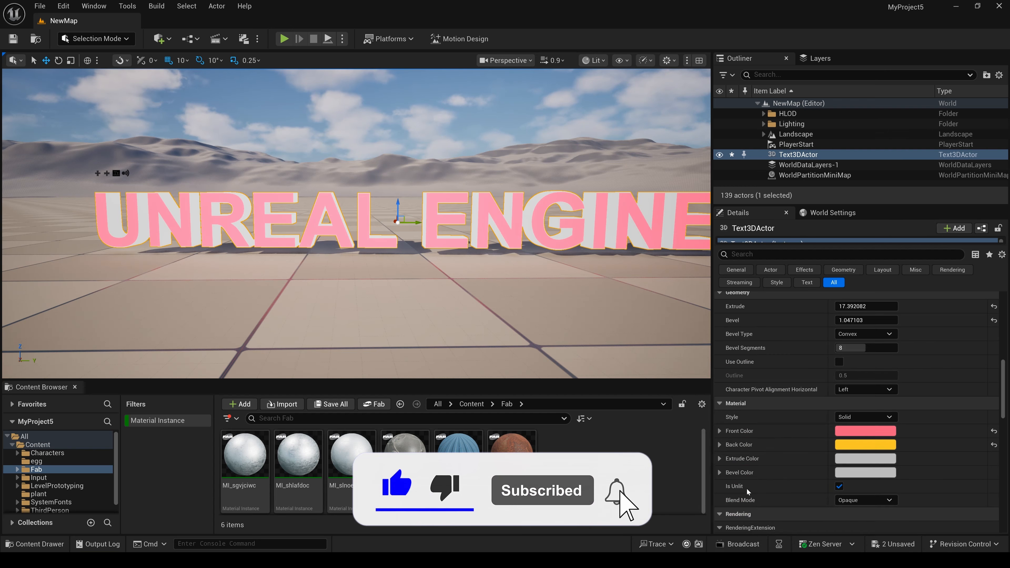
Step: Set the text's Extrude Color to yellow and its Bevel Color to dark green
{"action": "left_click", "coordinate": [866, 459]}
{"action": "left_click", "coordinate": [756, 431]}
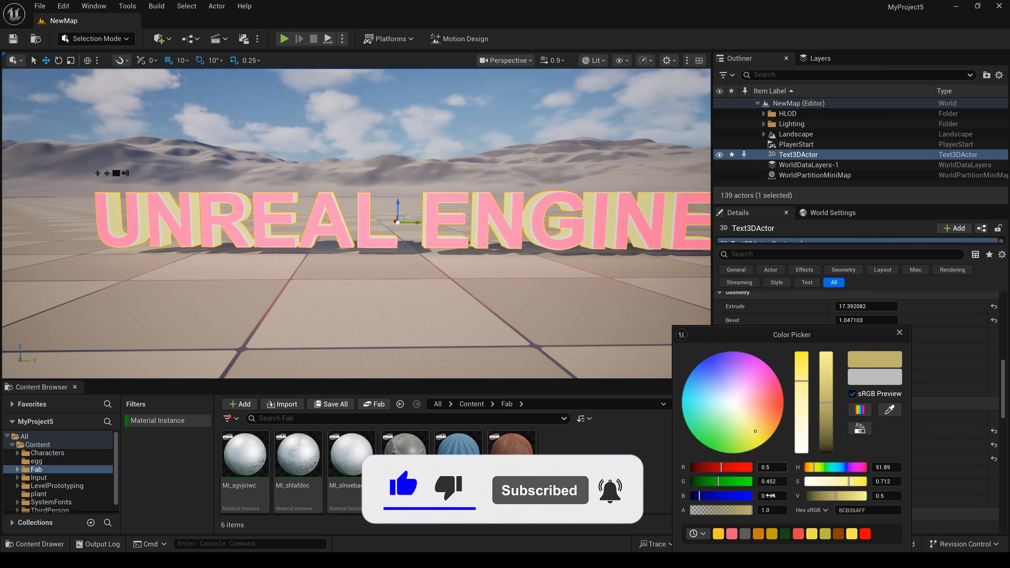
{"action": "left_click", "coordinate": [812, 533]}
{"action": "left_click", "coordinate": [899, 333]}
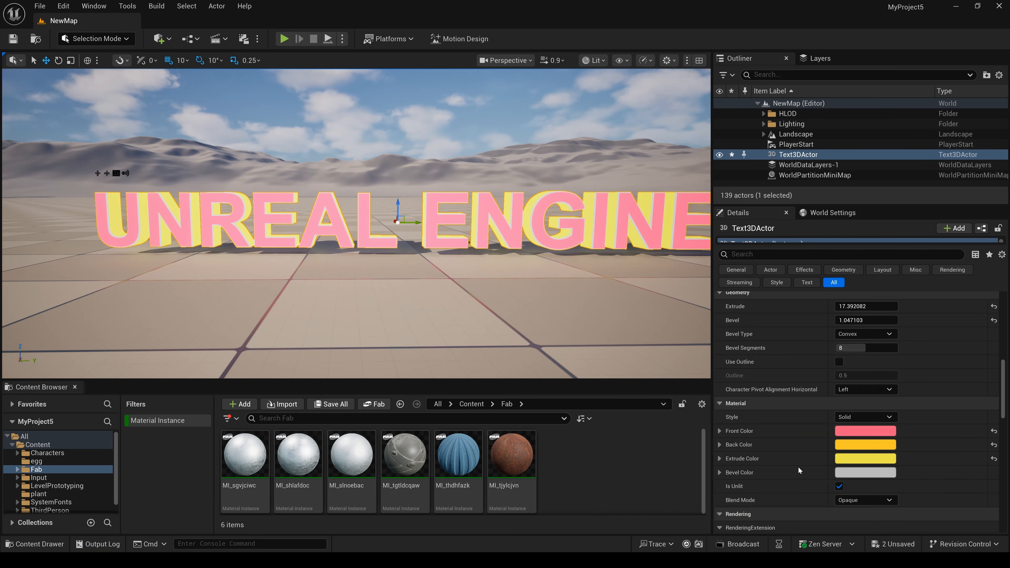
{"action": "left_click", "coordinate": [856, 475]}
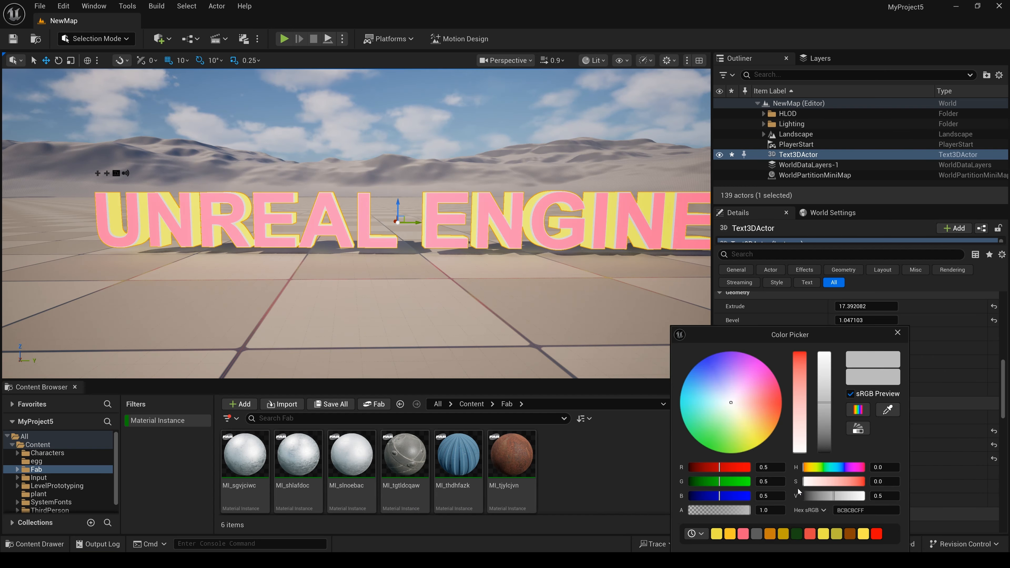
{"action": "left_click", "coordinate": [797, 534]}
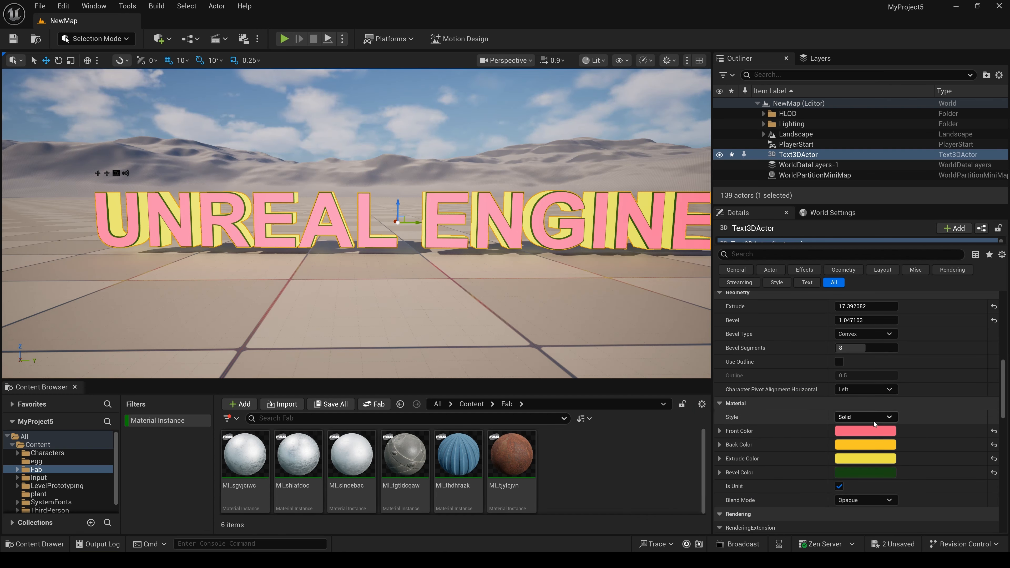
Step: Change the material style to Custom with Use Single Material on and assign MI_sgvjciwc as the Front Material
{"action": "left_click", "coordinate": [885, 418]}
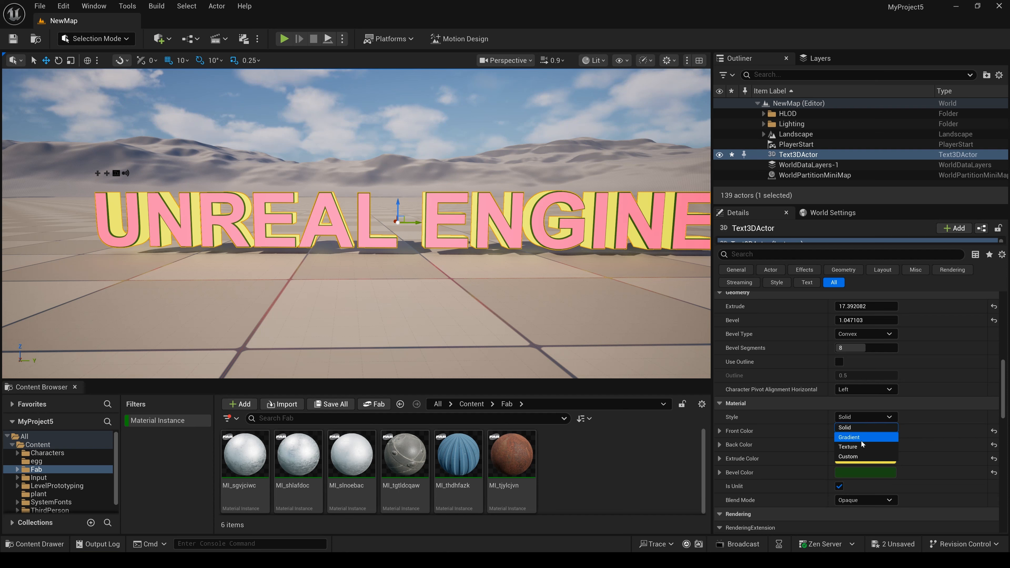
{"action": "left_click", "coordinate": [853, 458]}
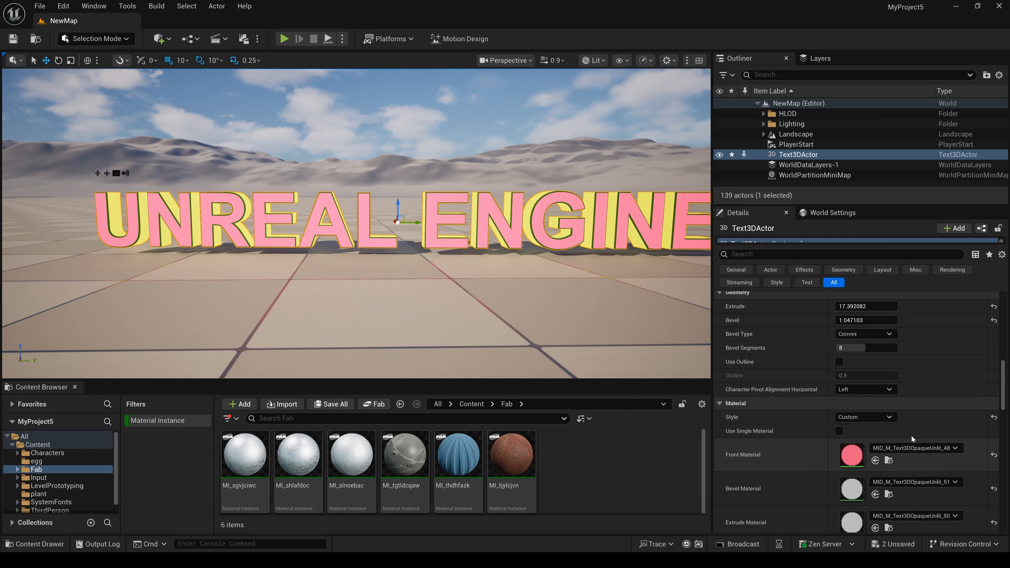
{"action": "left_click", "coordinate": [839, 431]}
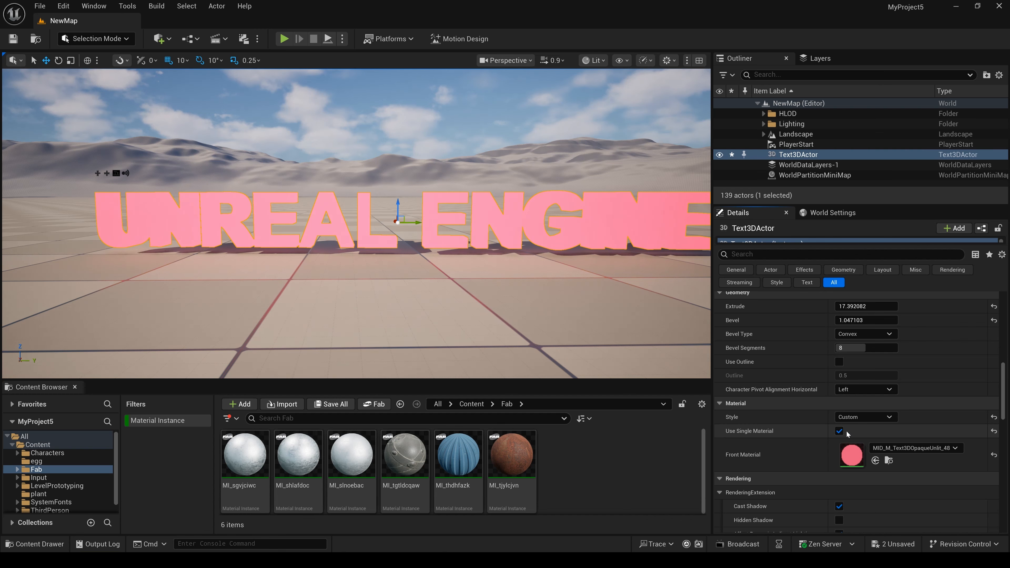
{"action": "left_click_drag", "start_coordinate": [252, 456], "coordinate": [855, 454]}
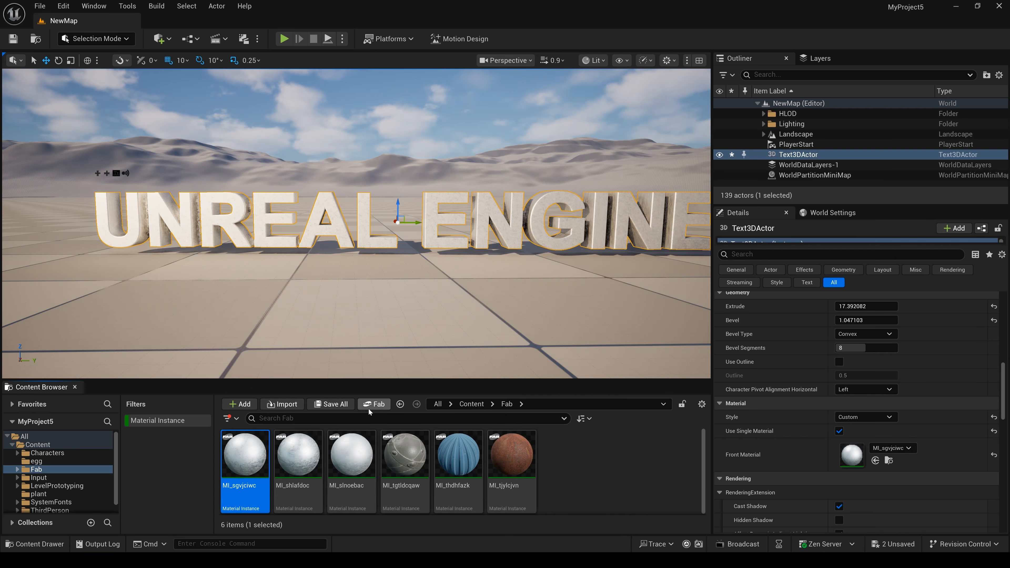
Step: Browse the metal assets in the Fab library for usable text materials
{"action": "left_click", "coordinate": [374, 404]}
{"action": "scroll", "coordinate": [465, 264], "scroll_direction": "down", "scroll_amount": 5}
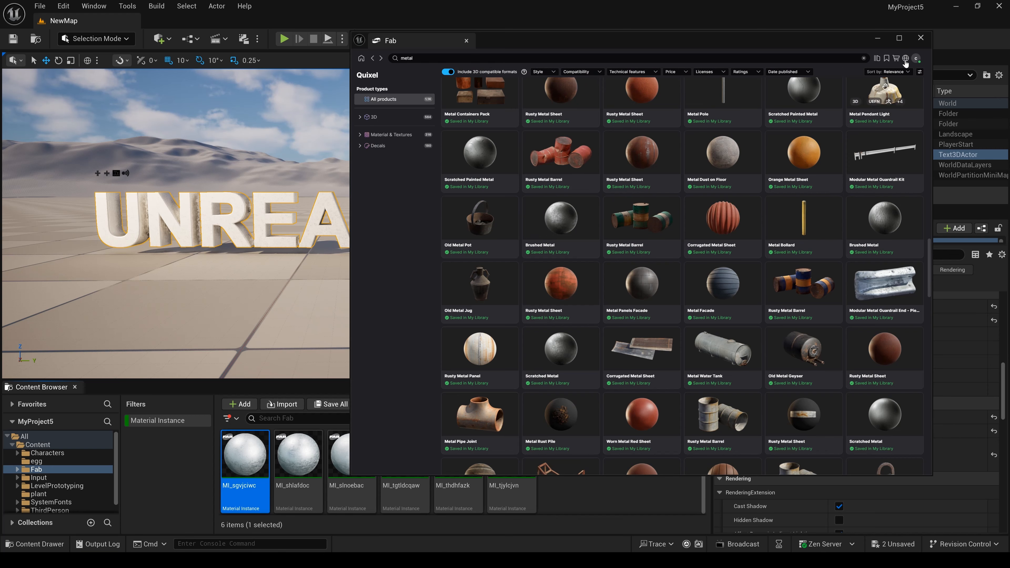
{"action": "left_click", "coordinate": [921, 37]}
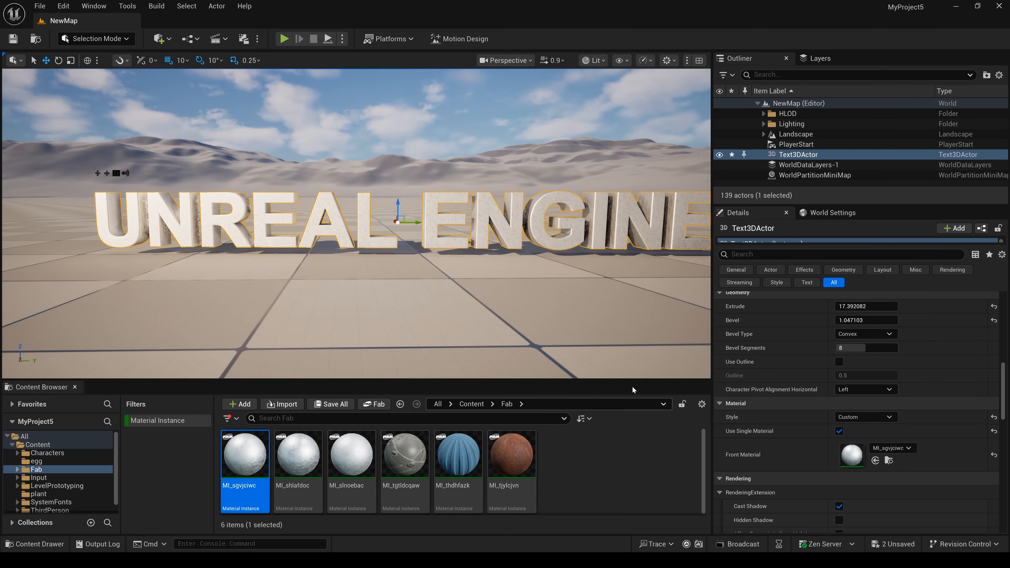
Step: Try separate materials per text part by turning off Use Single Material and assigning MI_tgtldcqaw to the Front Material
{"action": "left_click", "coordinate": [839, 430]}
{"action": "scroll", "coordinate": [801, 440], "scroll_direction": "down", "scroll_amount": 2}
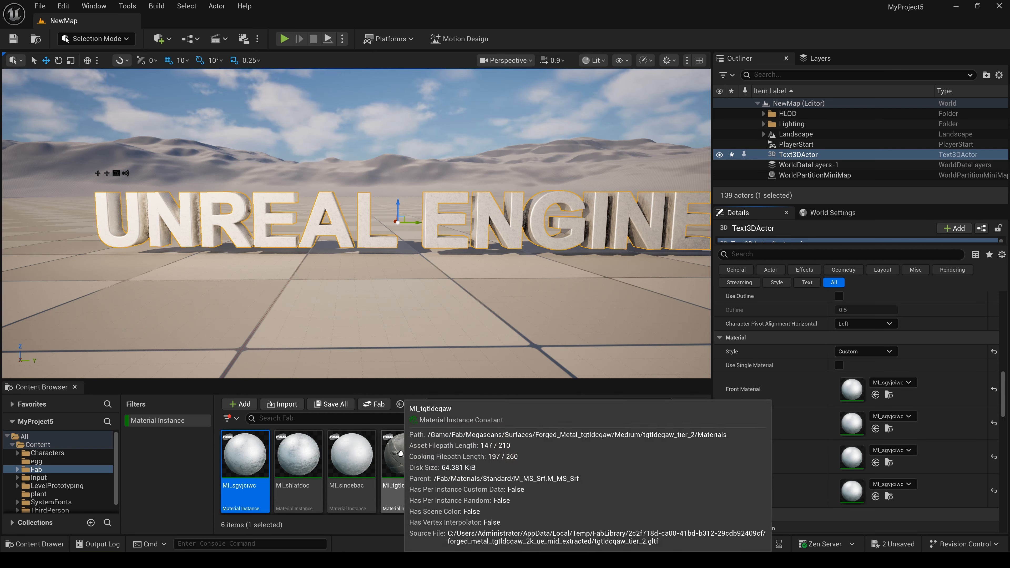
{"action": "left_click_drag", "start_coordinate": [400, 454], "coordinate": [856, 387]}
{"action": "left_click_drag", "start_coordinate": [856, 387], "coordinate": [852, 390]}
Step: Turn Use Single Material back on and assign MI_sgvjciwc as the Front Material of the whole text
{"action": "left_click", "coordinate": [839, 365]}
{"action": "left_click_drag", "start_coordinate": [245, 454], "coordinate": [852, 389]}
{"action": "scroll", "coordinate": [853, 414], "scroll_direction": "down", "scroll_amount": 3}
{"action": "right_click_drag", "start_coordinate": [437, 298], "coordinate": [446, 283]}
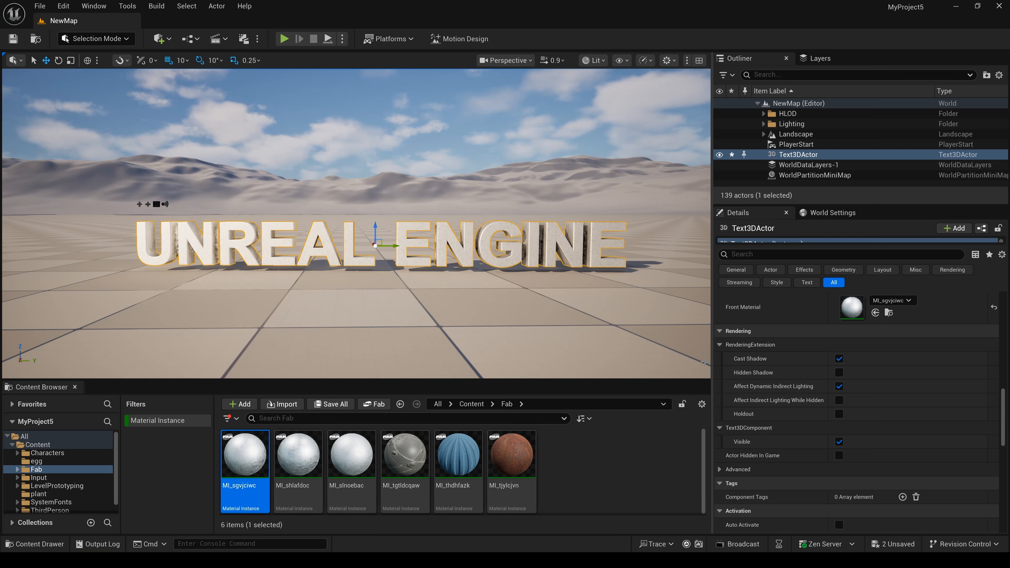